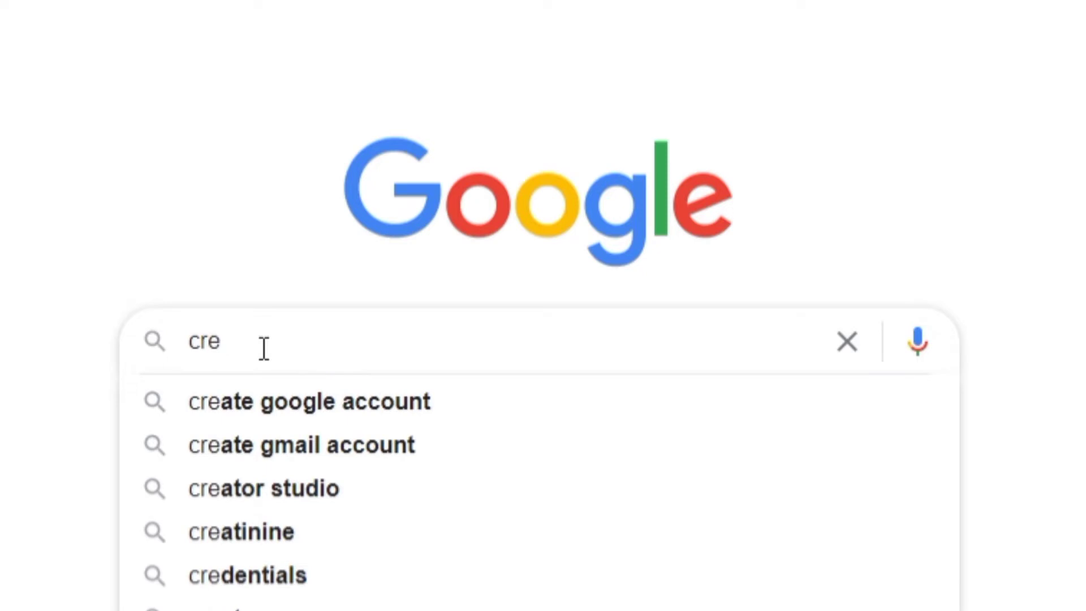
Search for 'create google account' and open the 'Create your Google Account' sign-up result.
type("ate")
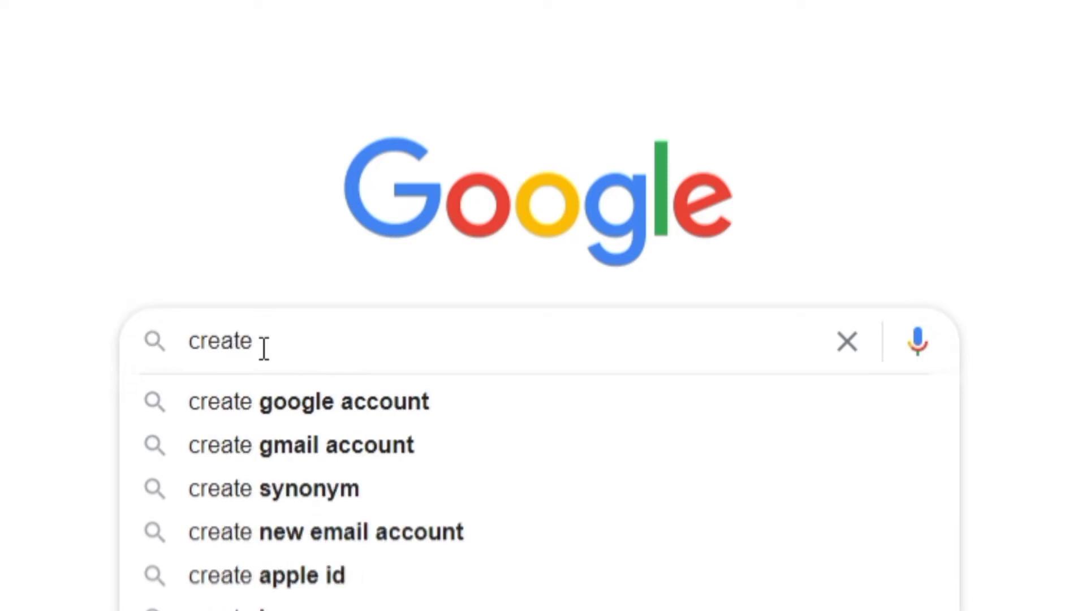
left_click(282, 402)
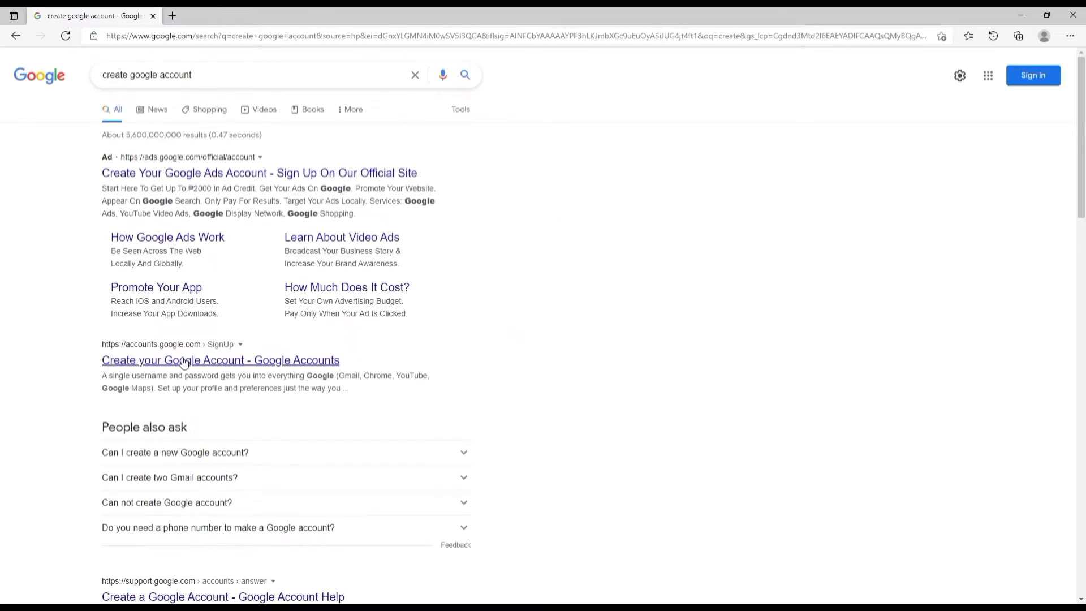
left_click(184, 362)
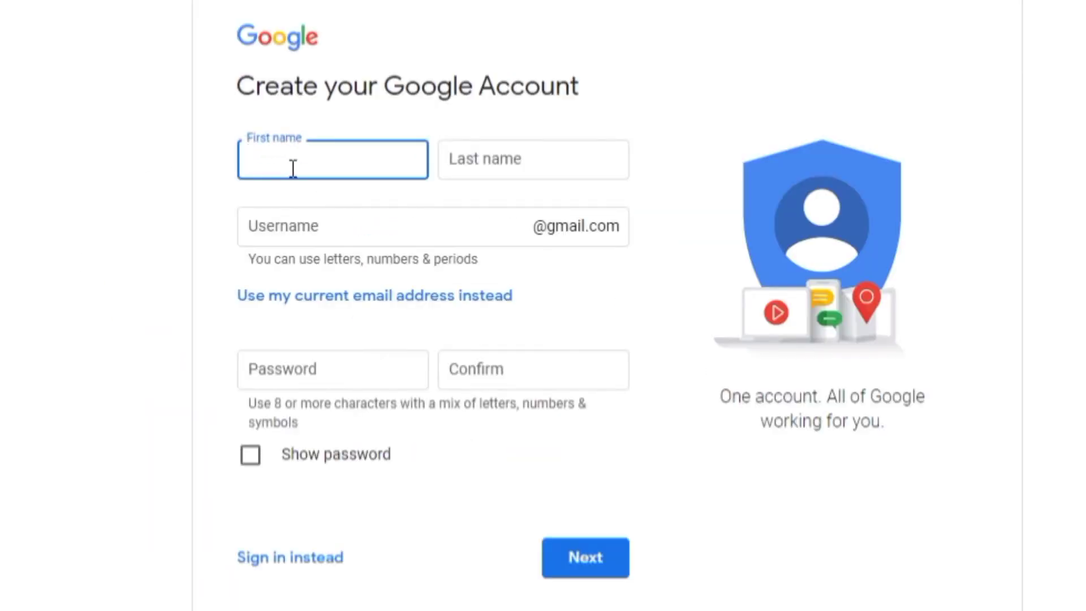
Fill in the first and last name fields with the user's name.
type("juan")
left_click(480, 162)
type("dela cruz")
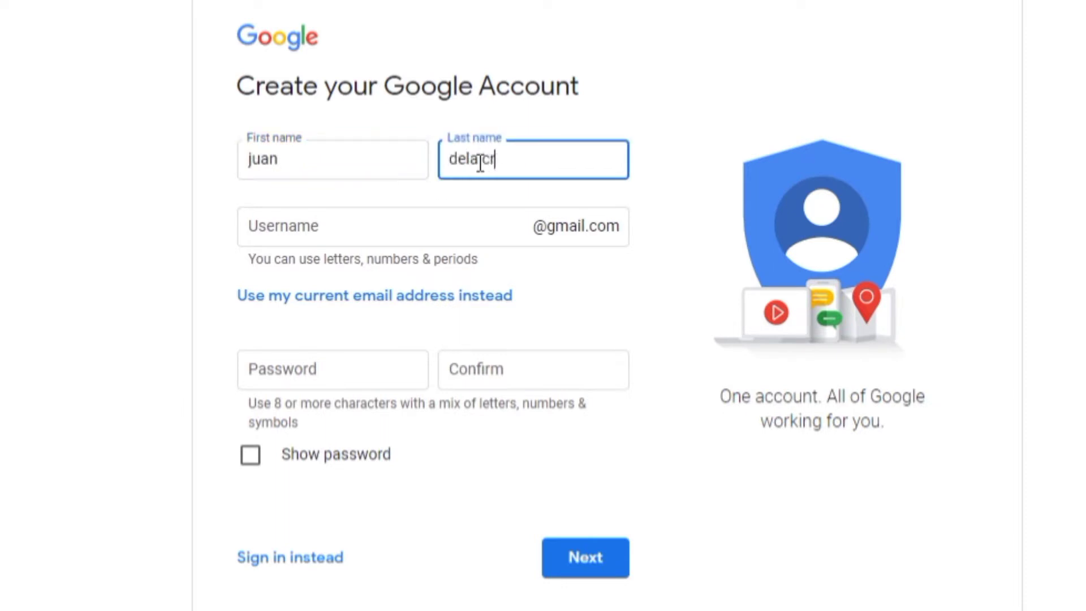
Try several username variants with different trailing digits, letting Google check each one.
left_click(331, 236)
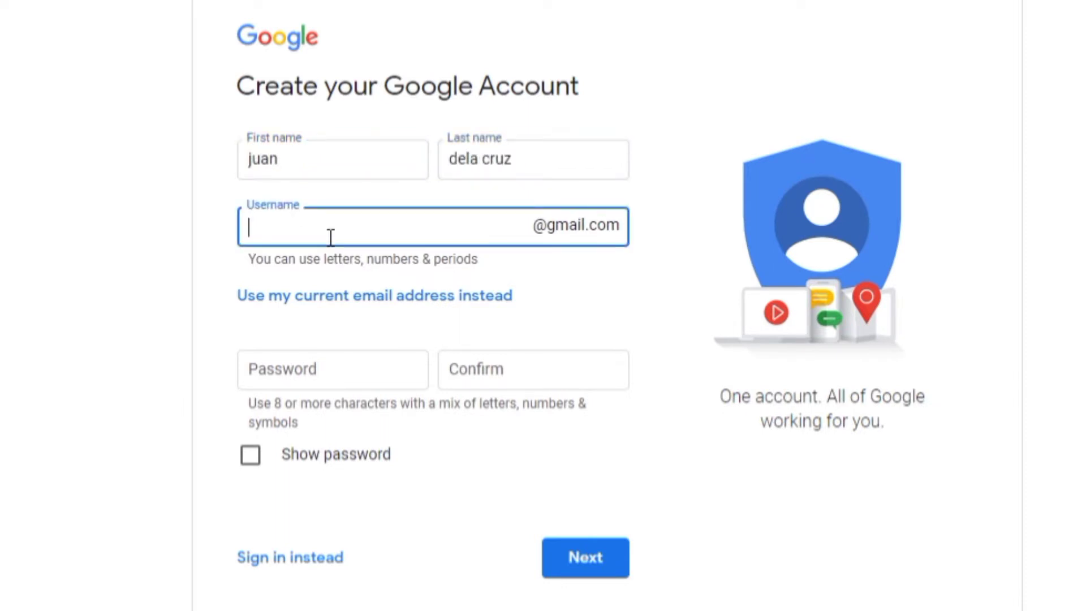
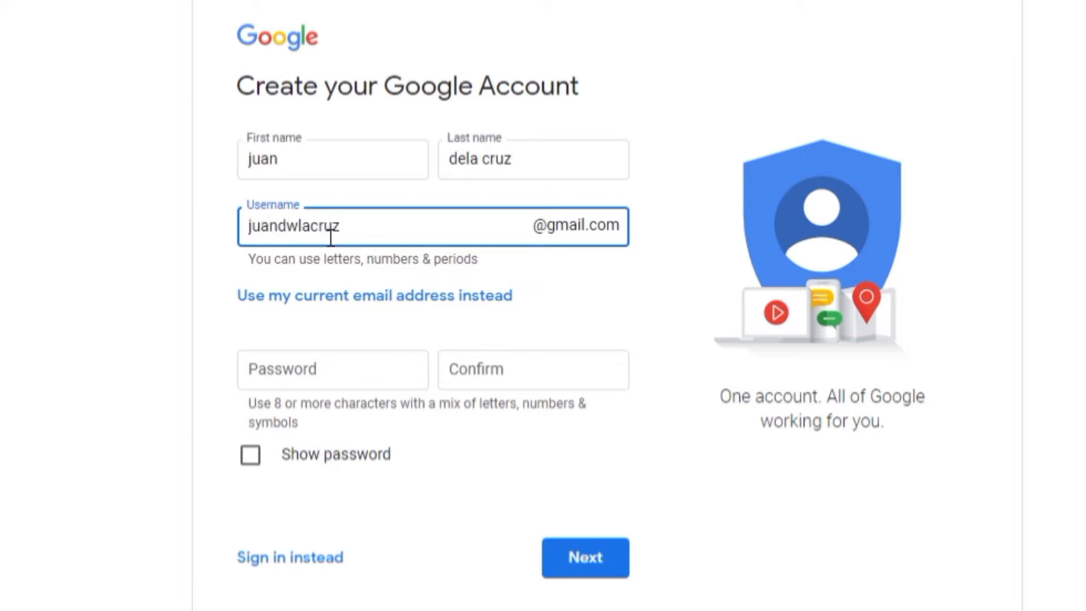
left_click(299, 229)
key("BackSpace")
type("e")
type("04")
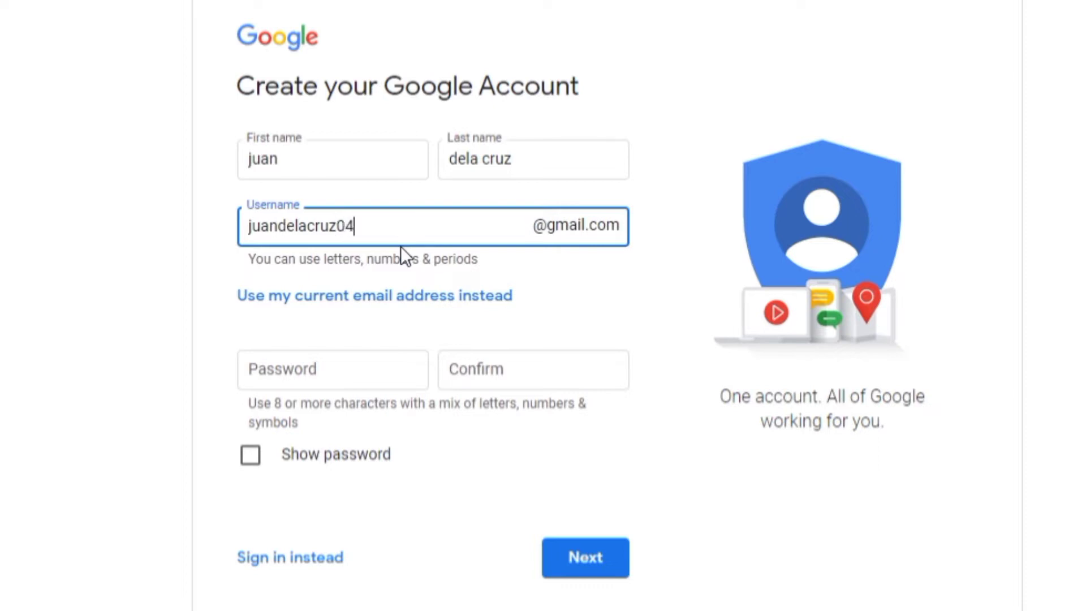
type("18")
left_click(395, 367)
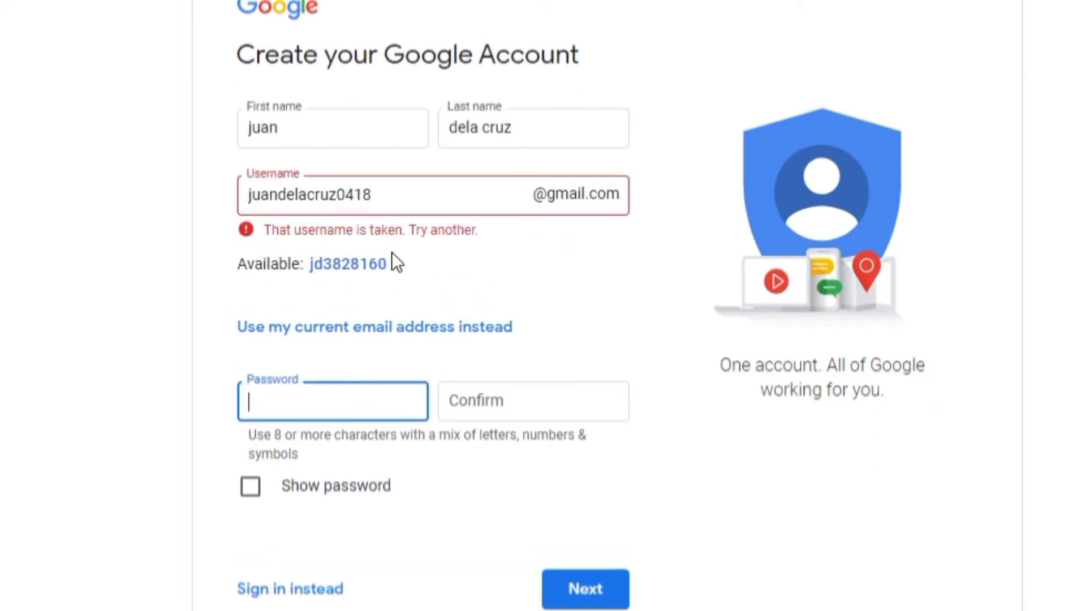
left_click(395, 205)
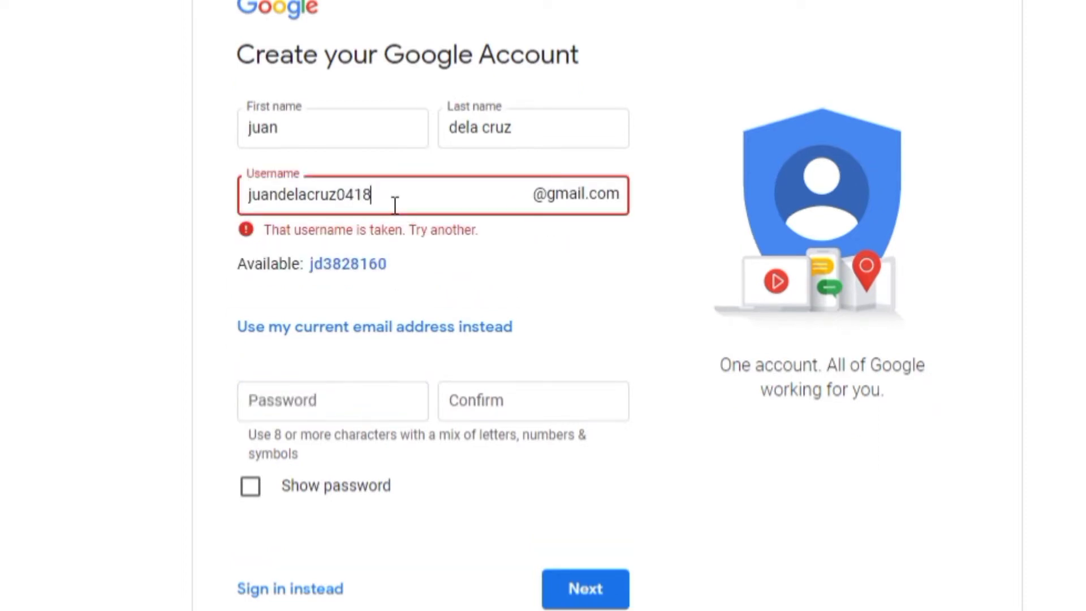
key("BackSpace")
key("BackSpace")
key("BackSpace")
type("903")
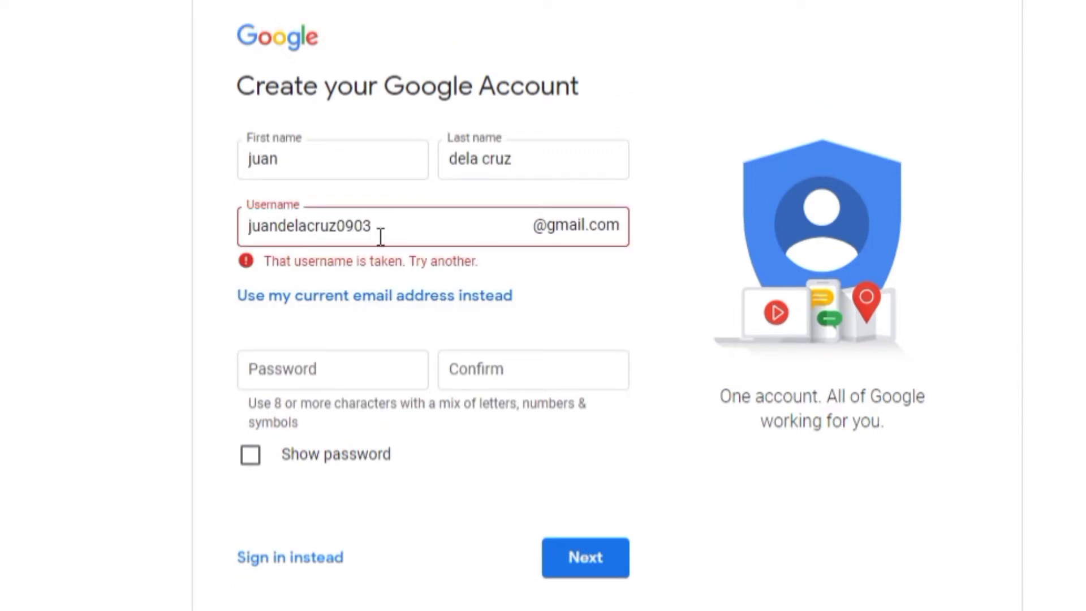
left_click(419, 232)
key("BackSpace")
key("BackSpace")
key("BackSpace")
key("BackSpace")
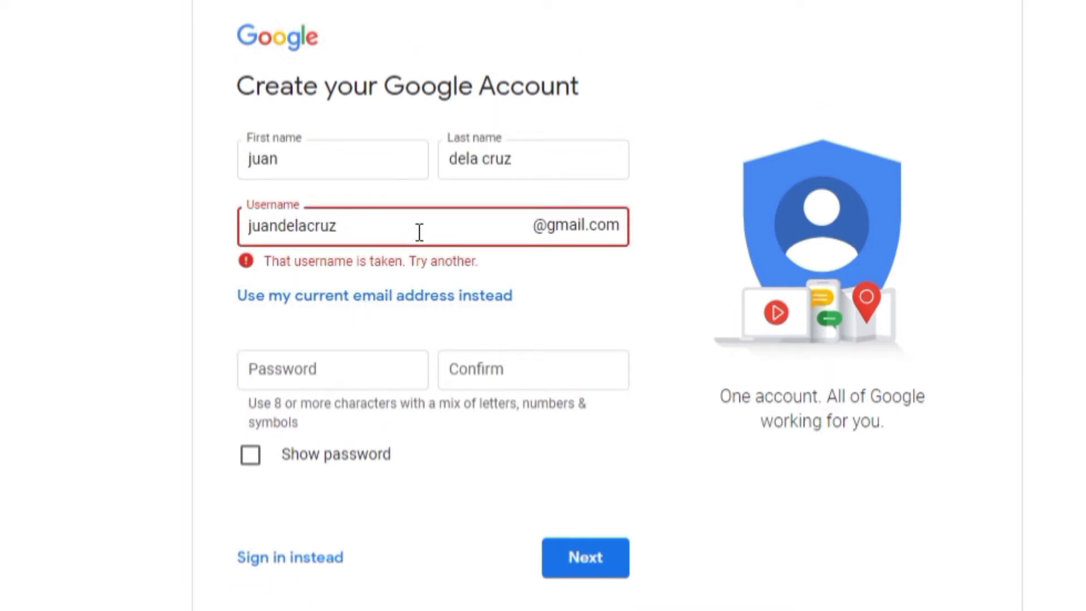
type("12345")
key("Return")
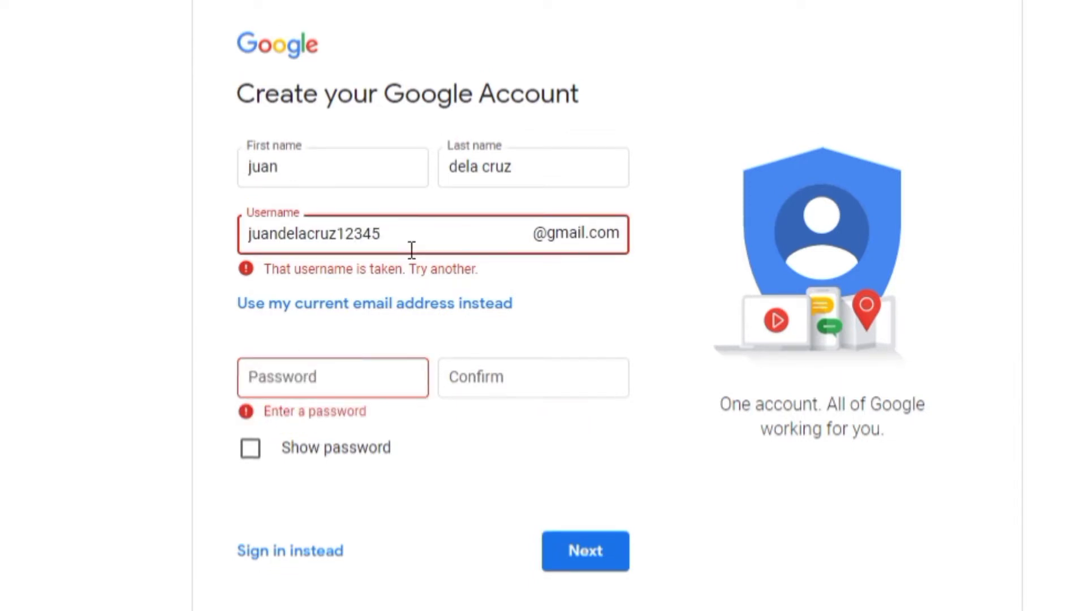
type("67")
key("Tab")
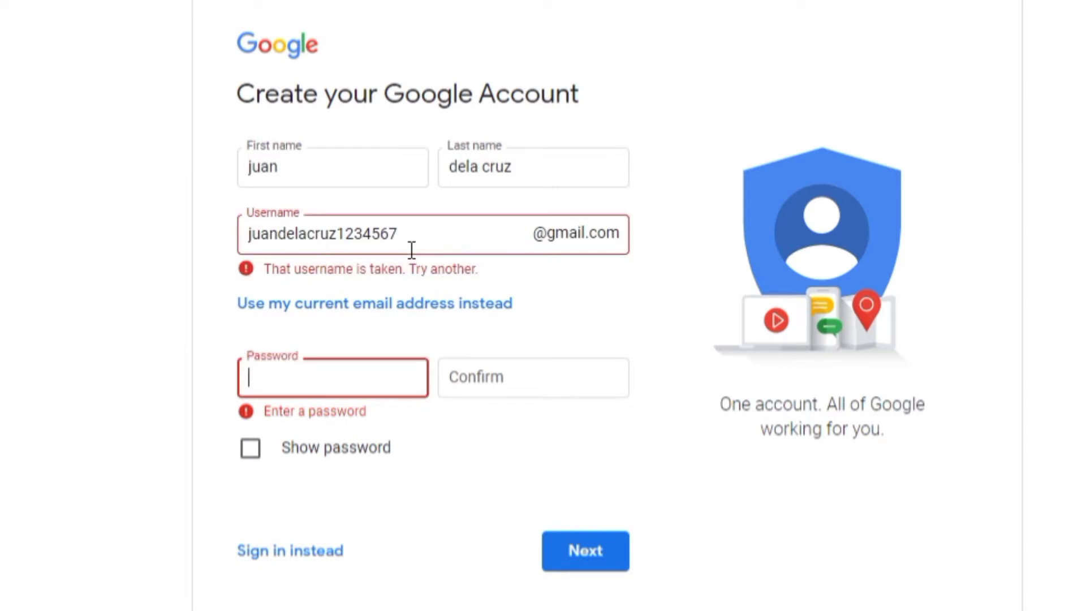
Replace the rejected username with shorter variants until one is accepted as available.
left_click_drag(429, 255, 257, 255)
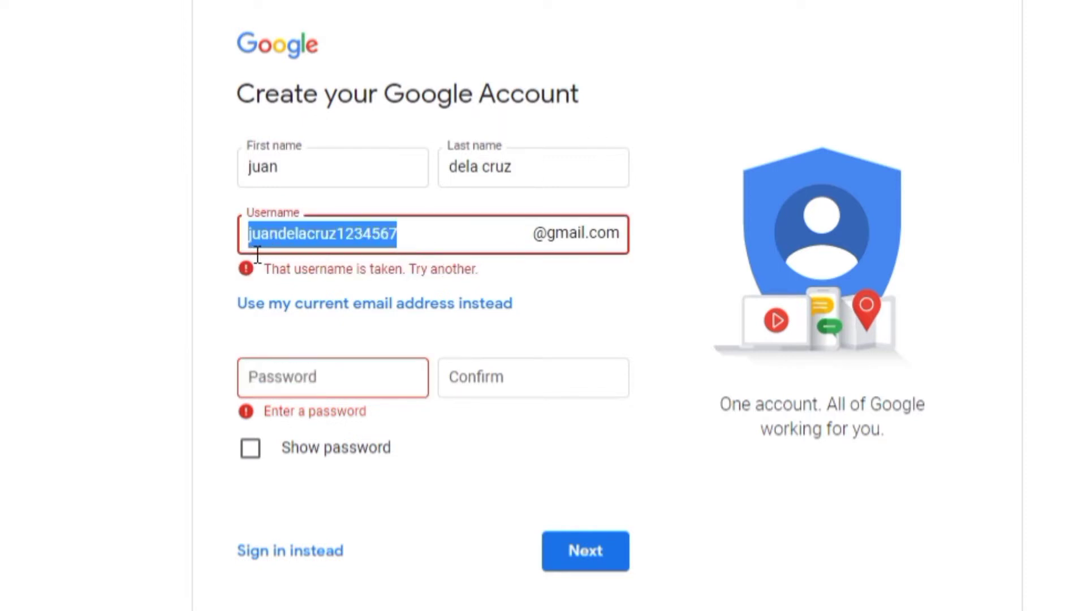
type("p")
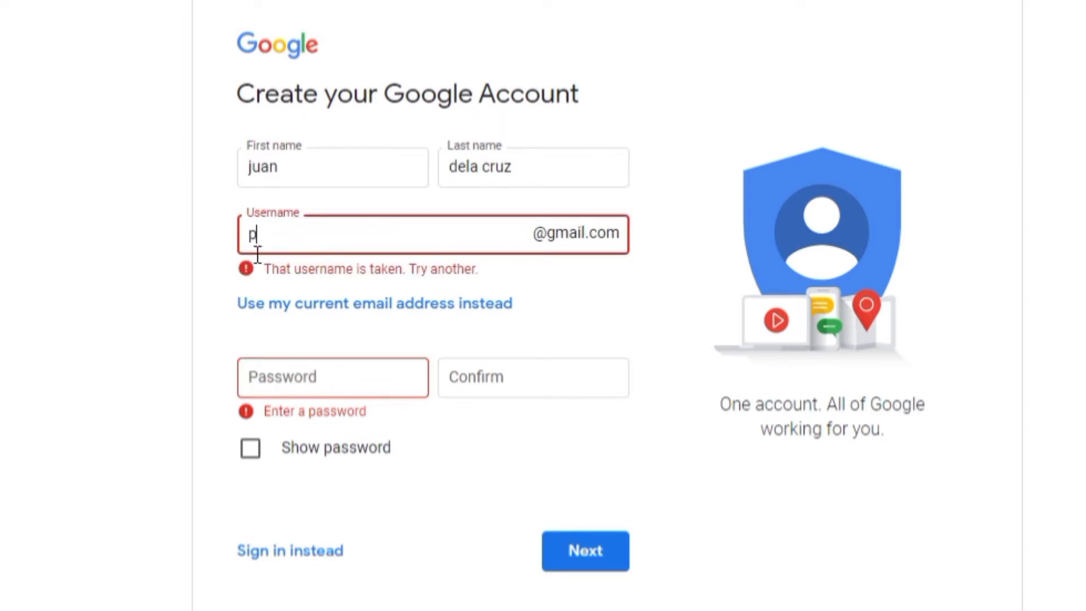
type("ogisi")
key("BackSpace")
key("BackSpace")
key("BackSpace")
key("BackSpace")
key("BackSpace")
key("BackSpace")
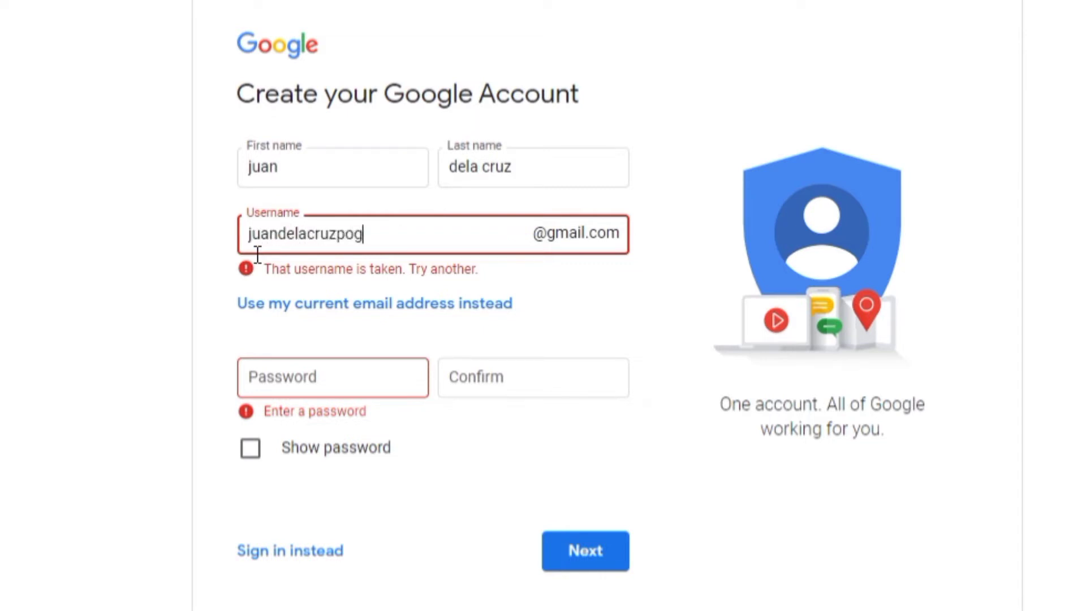
left_click(351, 386)
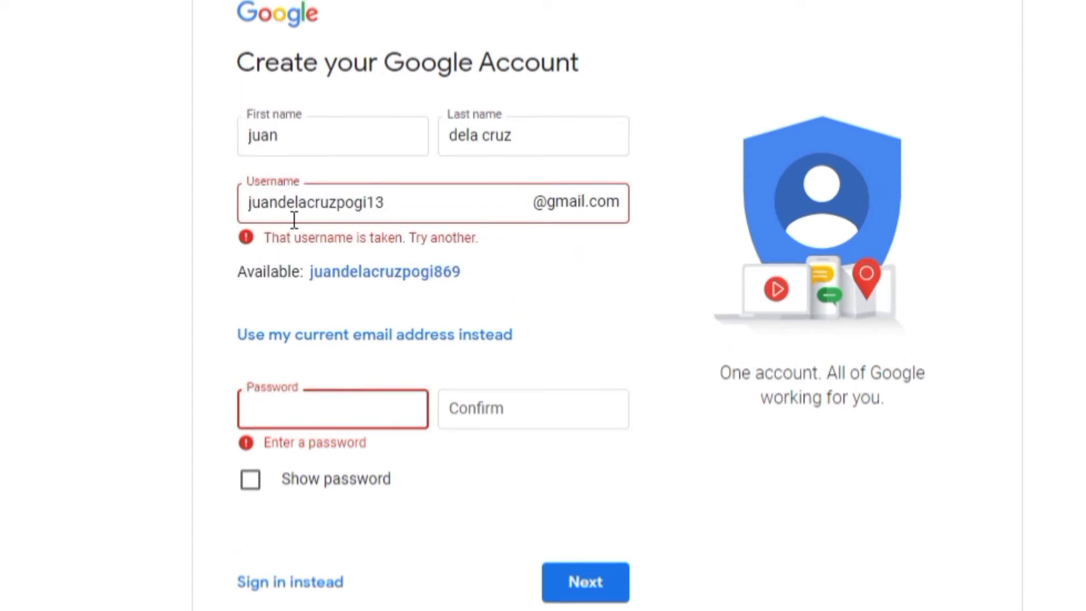
left_click(338, 213)
key("BackSpace")
key("BackSpace")
key("BackSpace")
key("BackSpace")
key("BackSpace")
key("BackSpace")
key("BackSpace")
key("BackSpace")
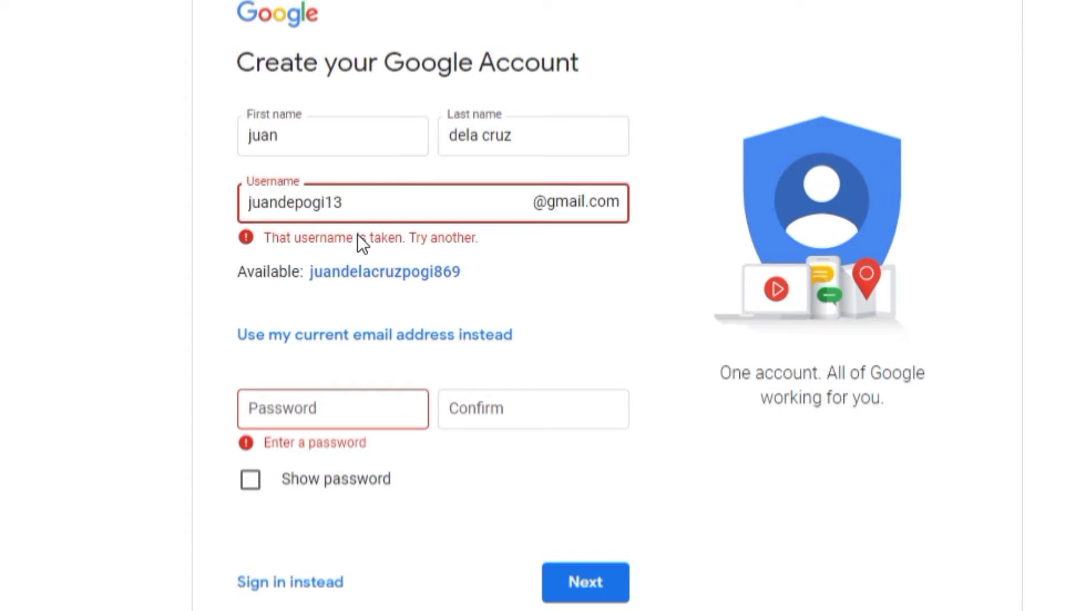
key("Tab")
key("Return")
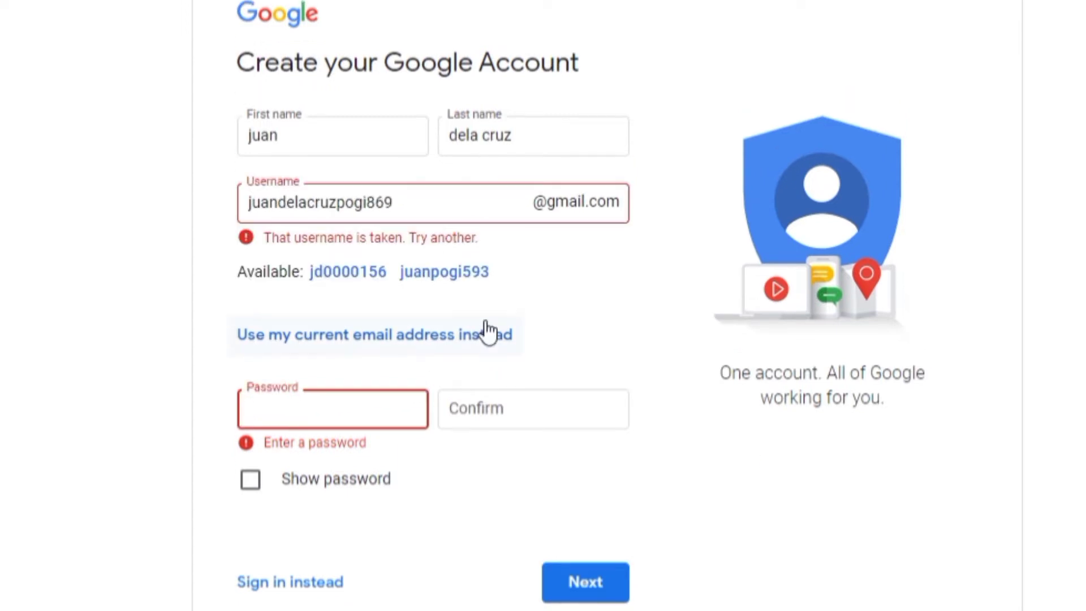
left_click_drag(412, 211, 253, 225)
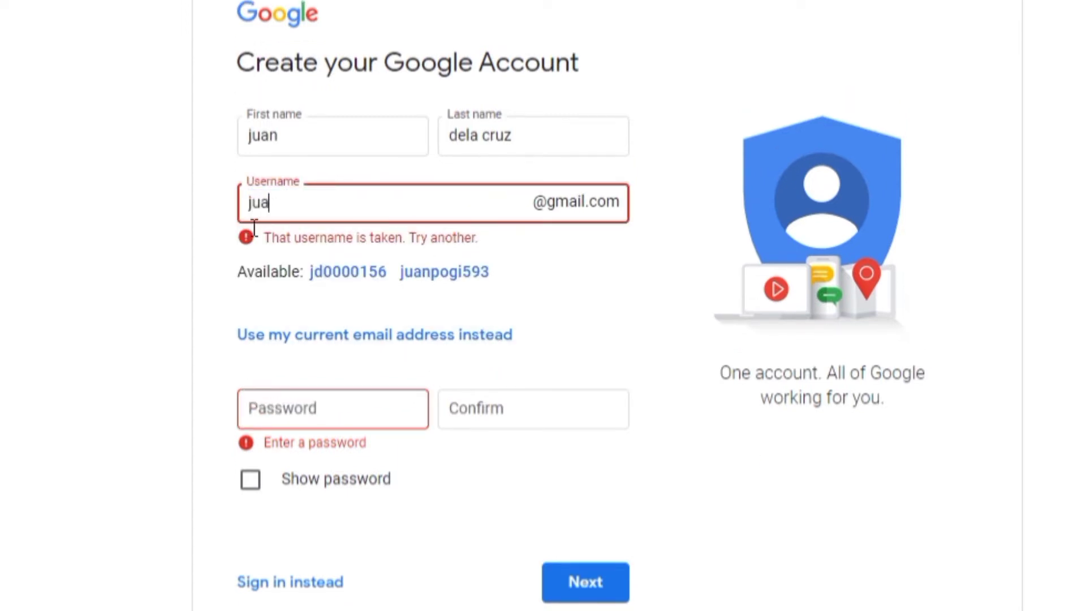
key("Tab")
key("Return")
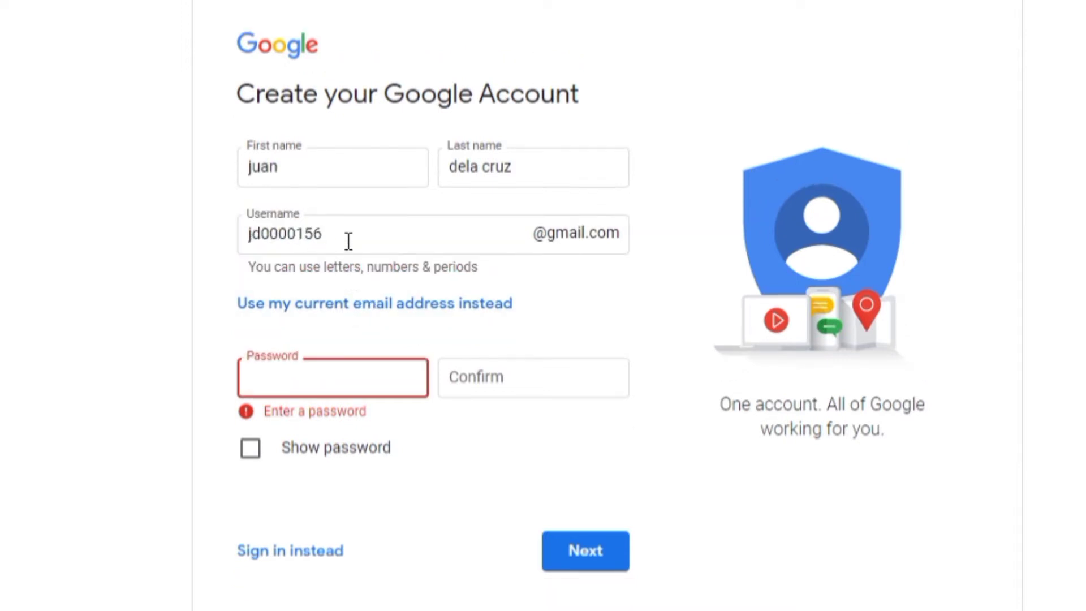
left_click_drag(346, 239, 228, 240)
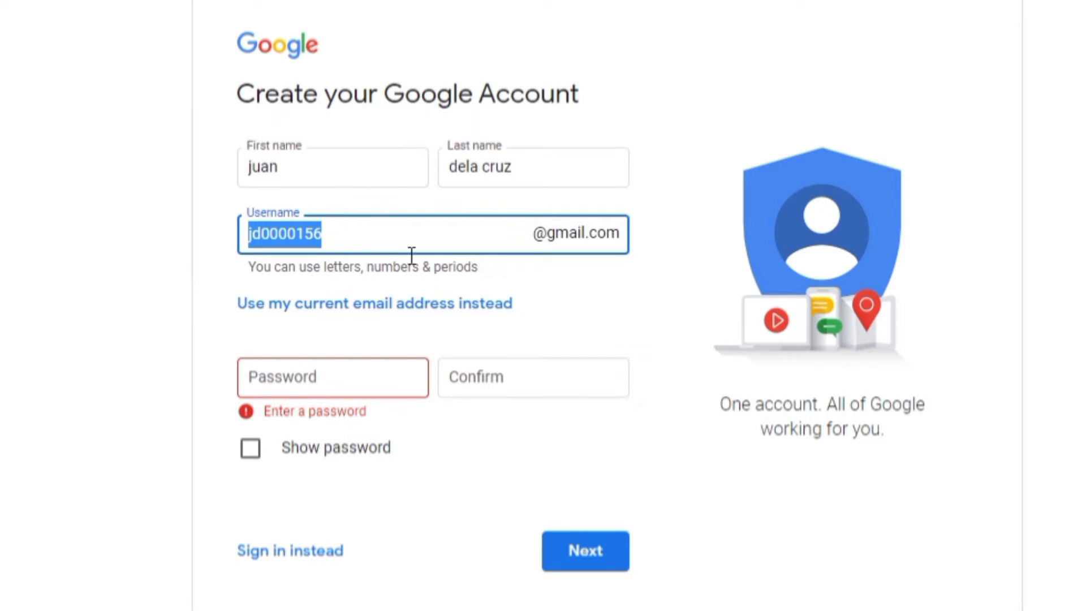
left_click(312, 189)
Edit the first name and try a new username, removing its disallowed underscore.
key("BackSpace")
key("BackSpace")
key("BackSpace")
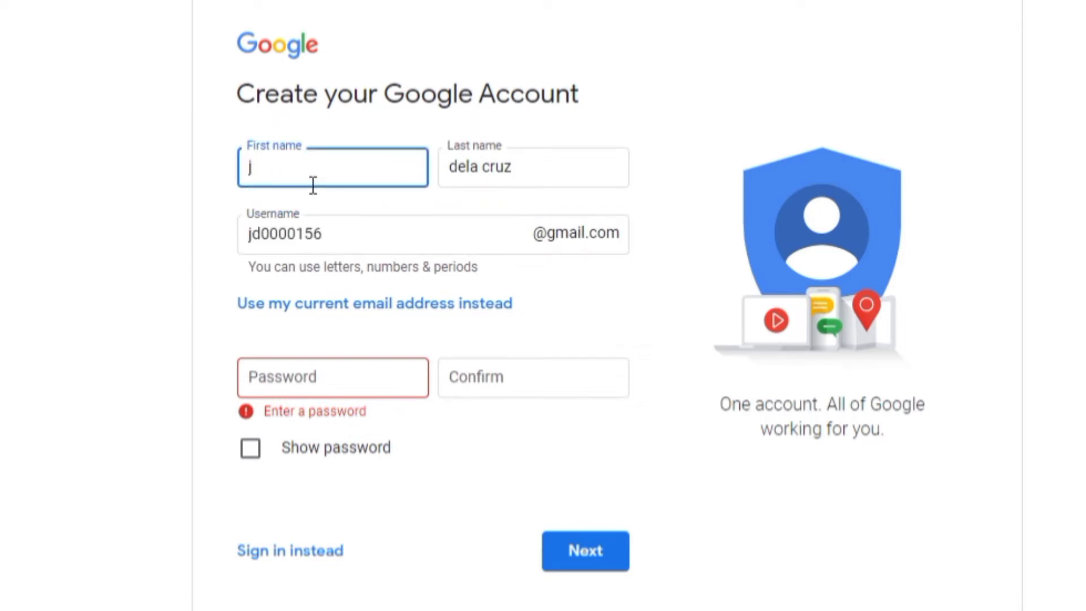
type("ohn")
left_click_drag(340, 234, 219, 246)
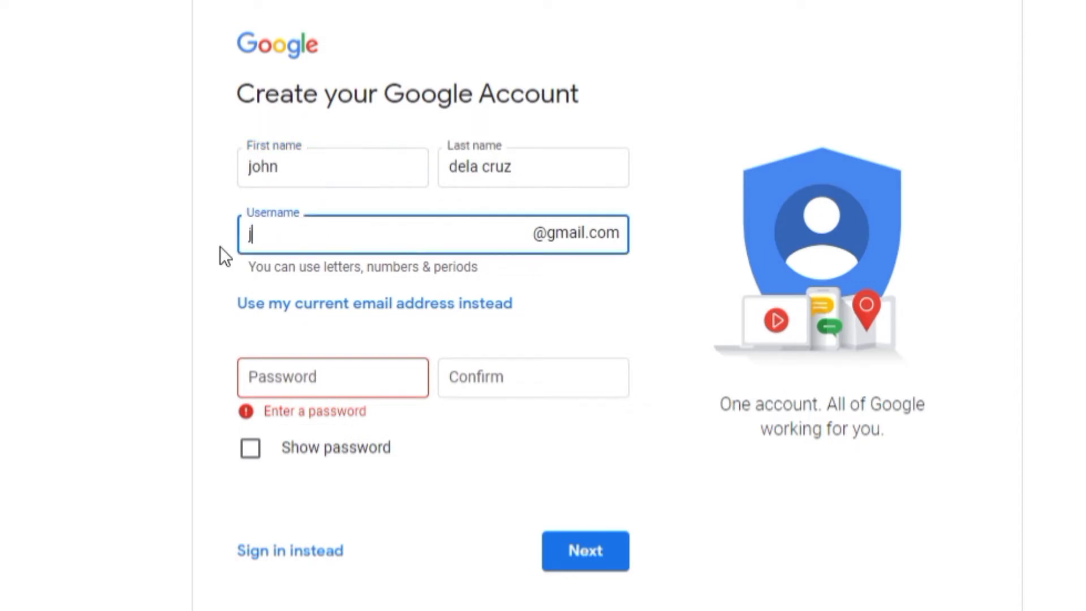
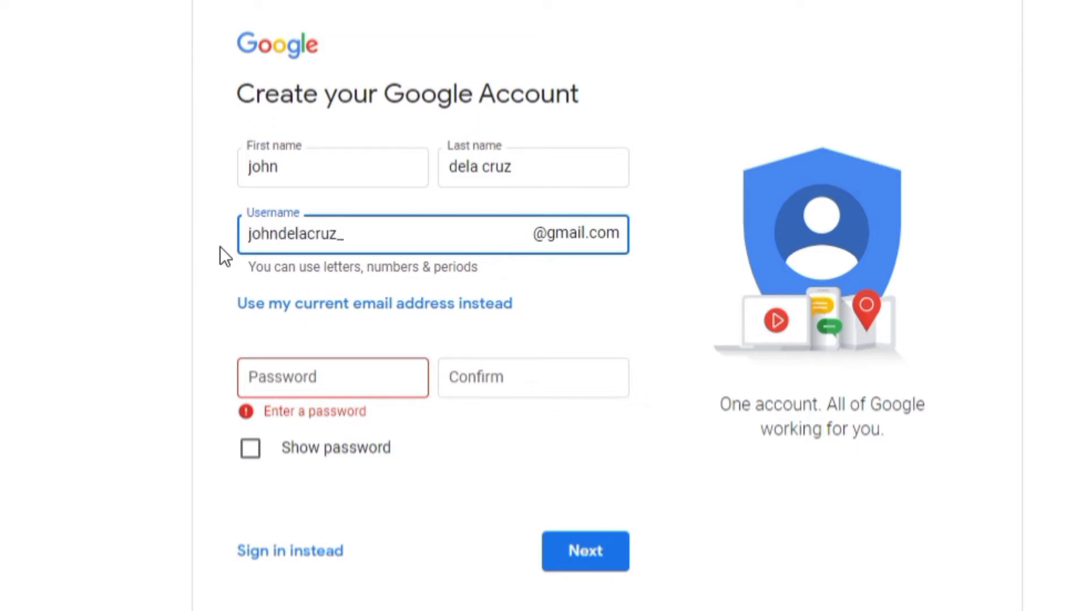
key("Tab")
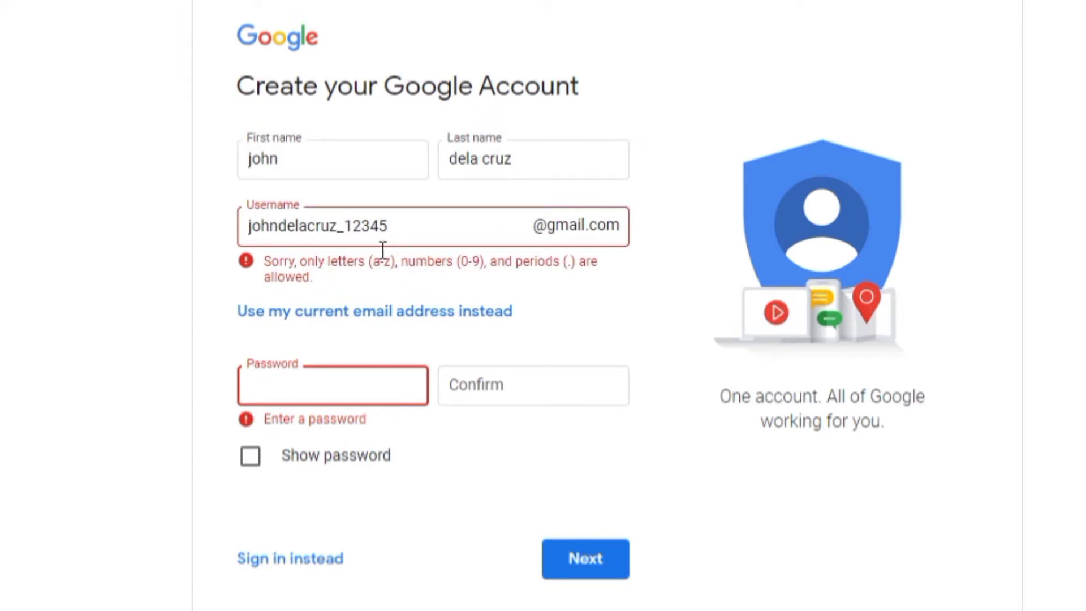
left_click(344, 228)
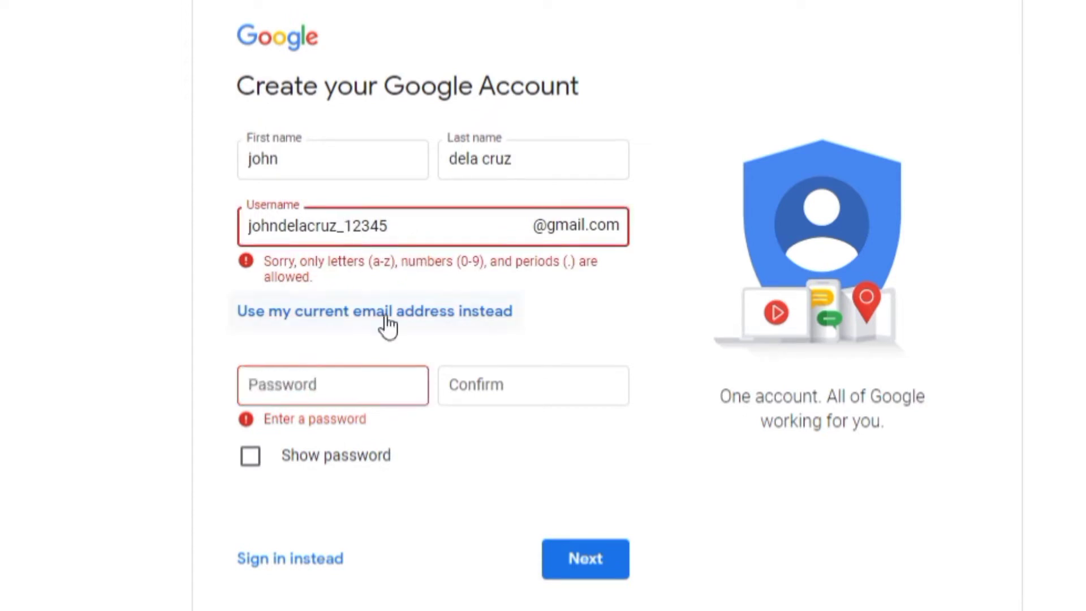
key("BackSpace")
key("Tab")
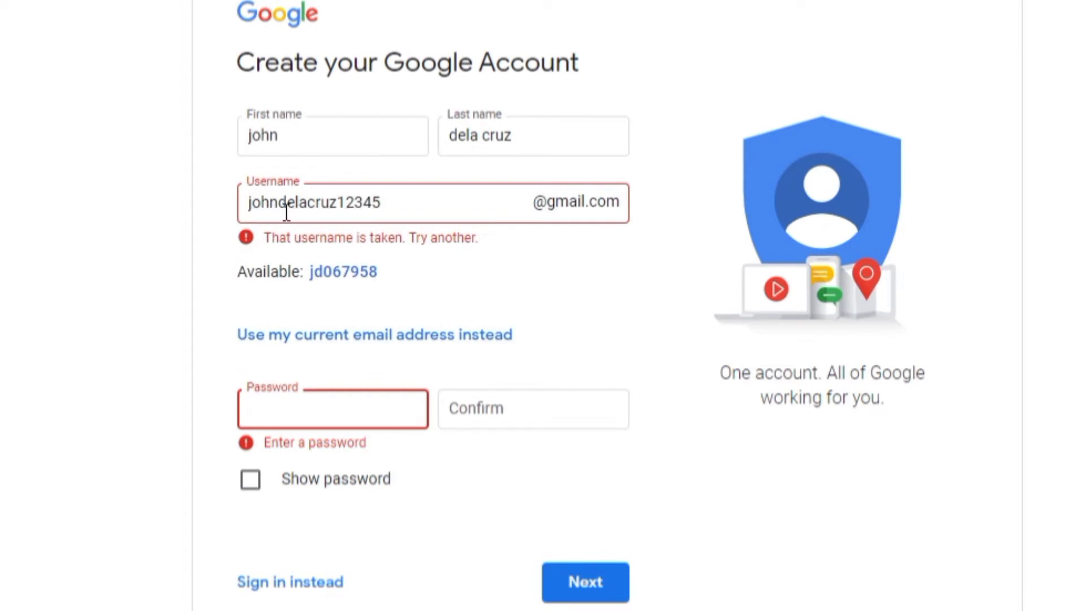
Replace the username with a letters-and-digits one that Google accepts without errors.
left_click(287, 210)
type("-")
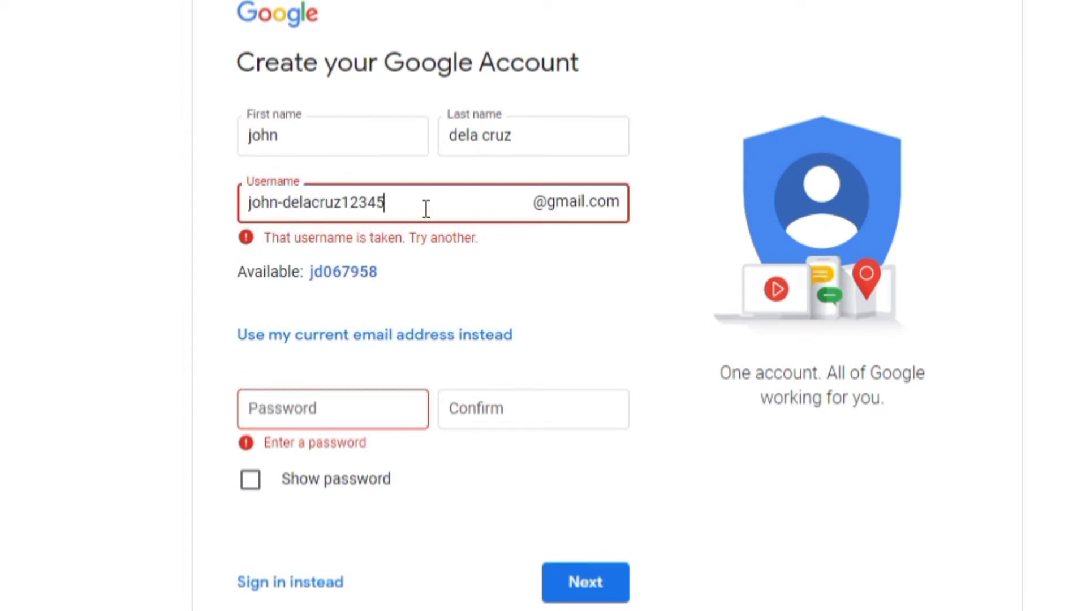
key("Tab")
left_click_drag(343, 242, 234, 236)
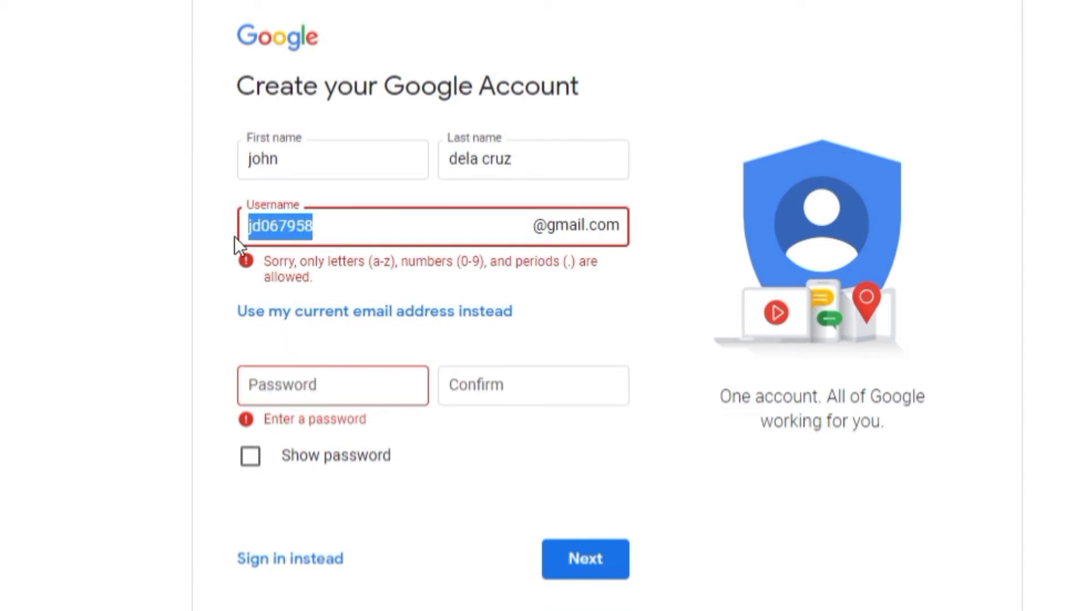
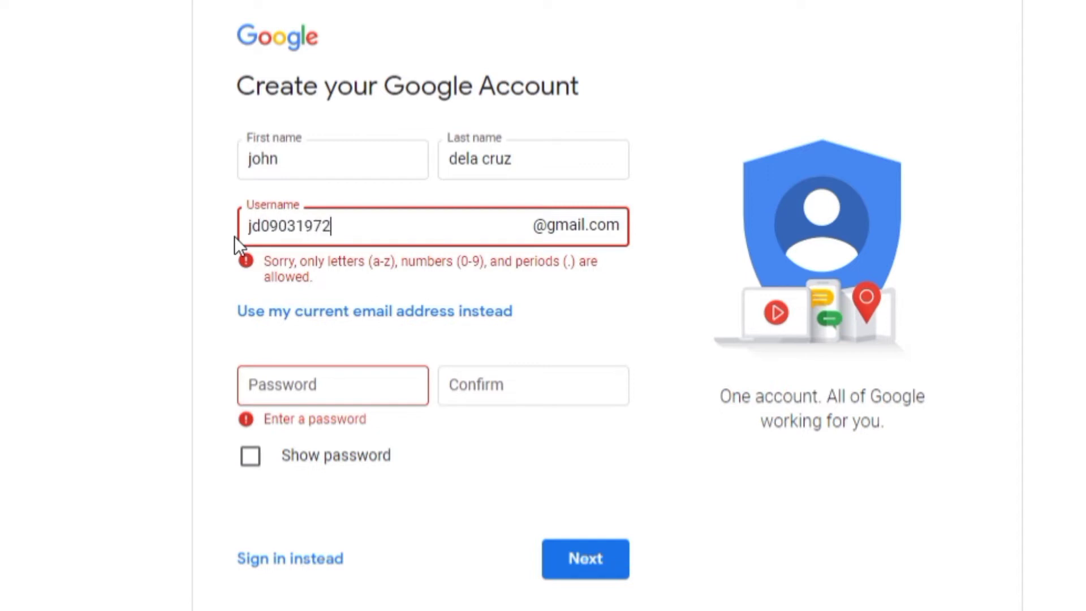
key("Tab")
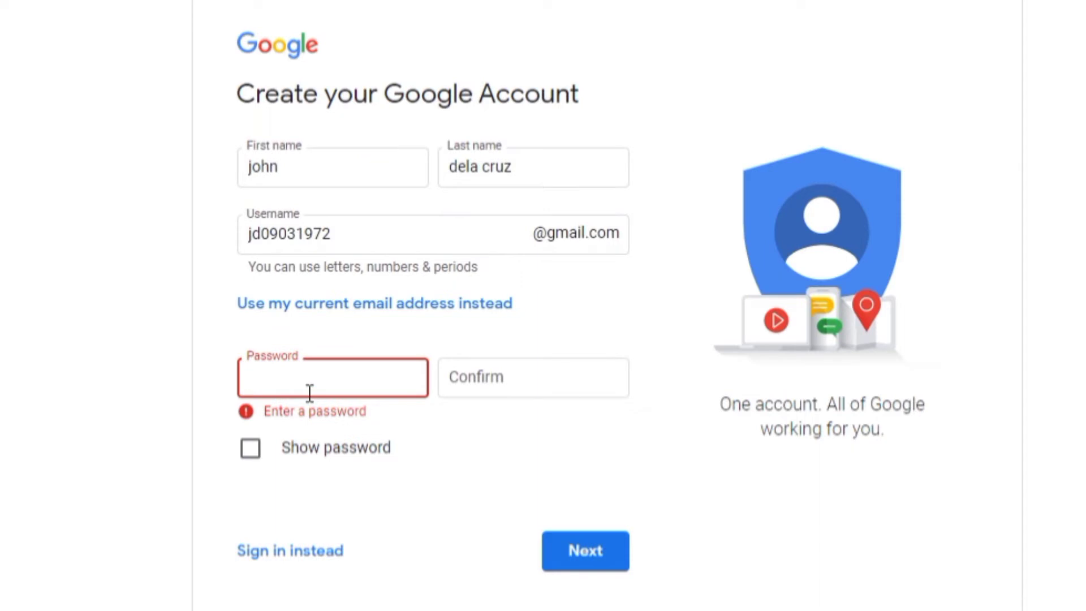
Enter and confirm the account password, show it to check, and submit the form.
type("•••••••")
left_click(536, 386)
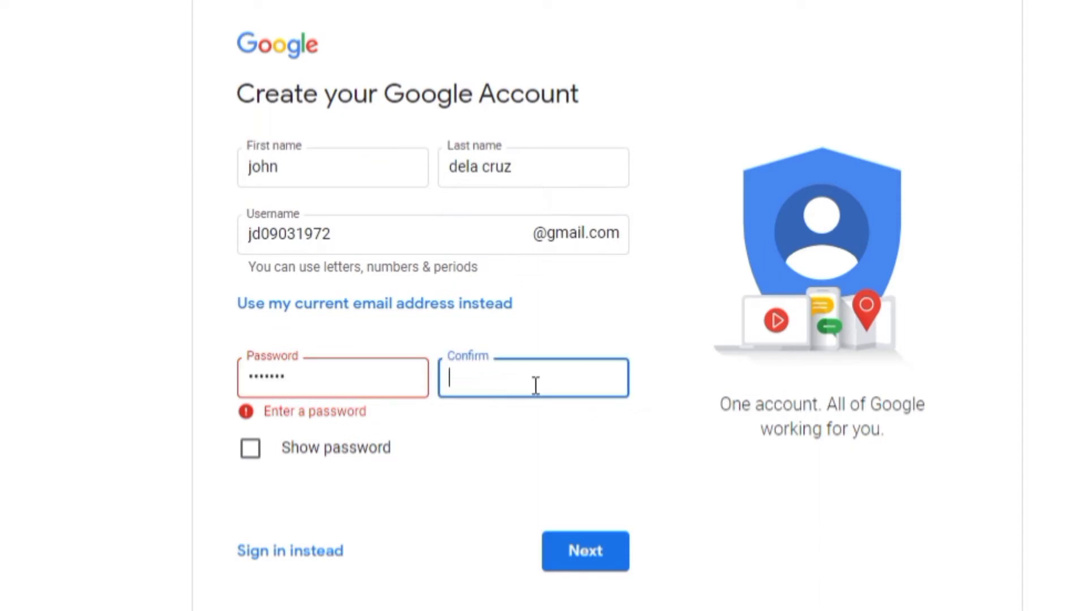
type("•••••••")
left_click(257, 452)
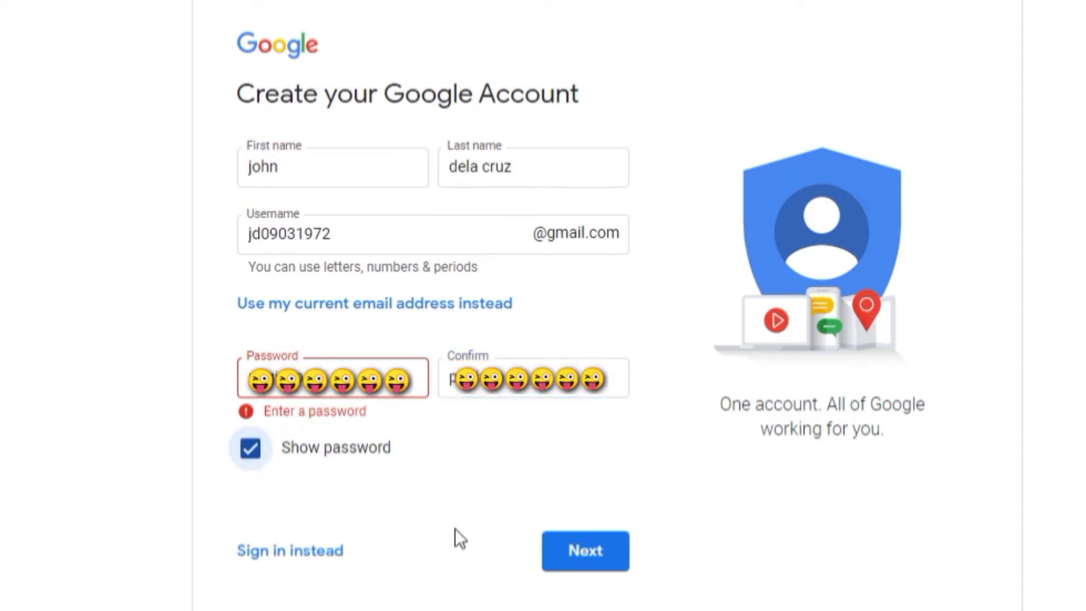
left_click(590, 553)
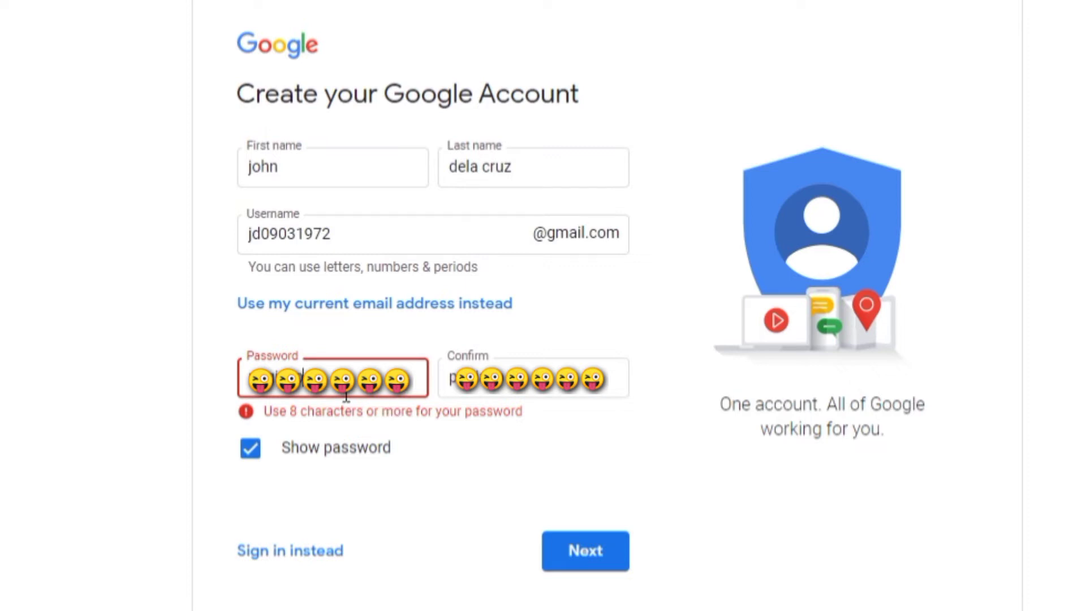
left_click(514, 394)
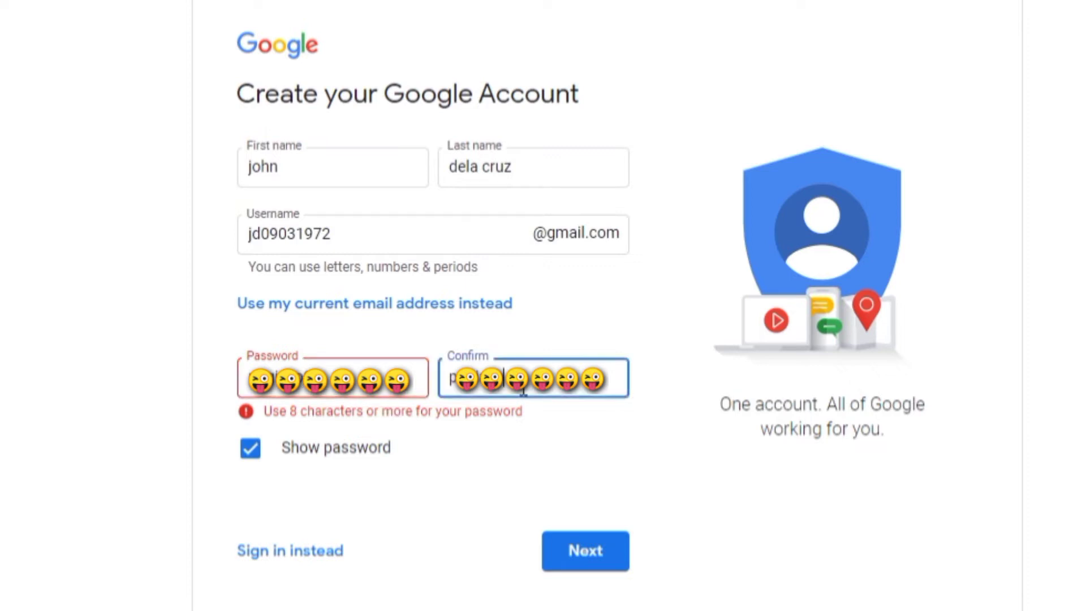
key("Return")
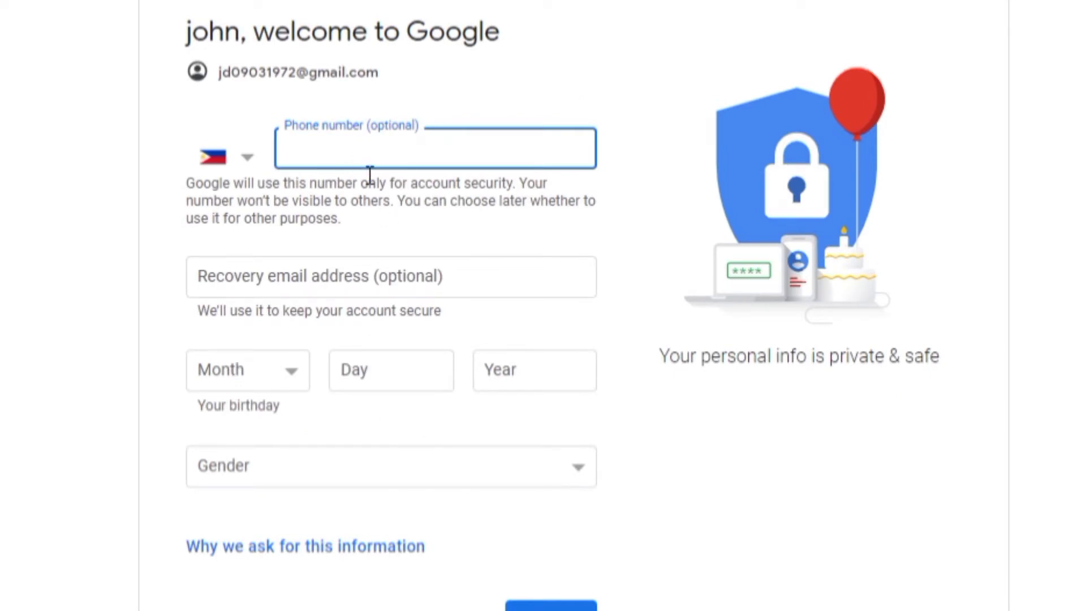
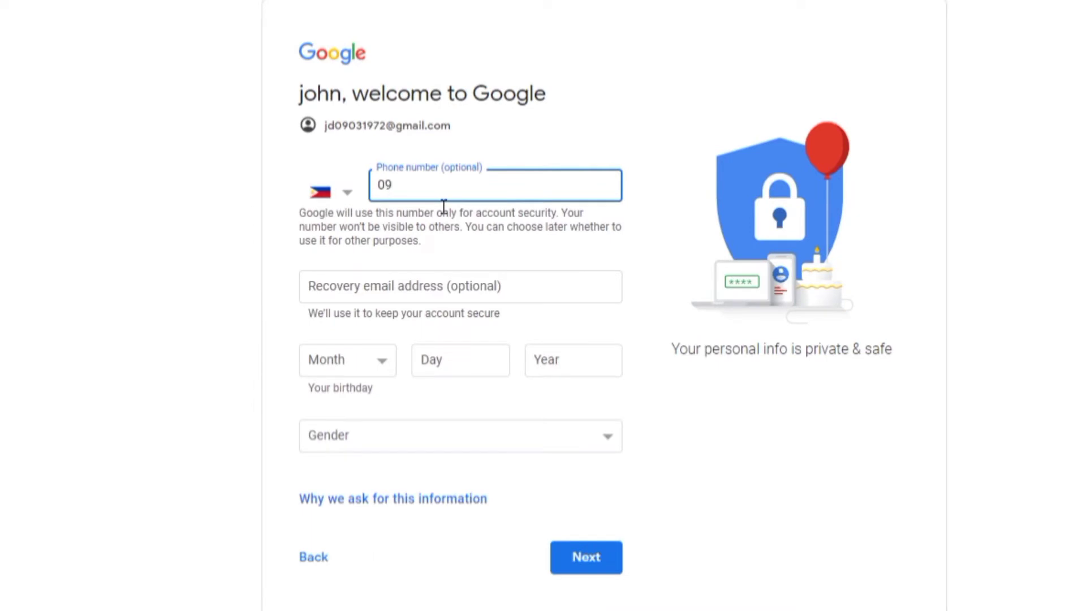
left_click(490, 289)
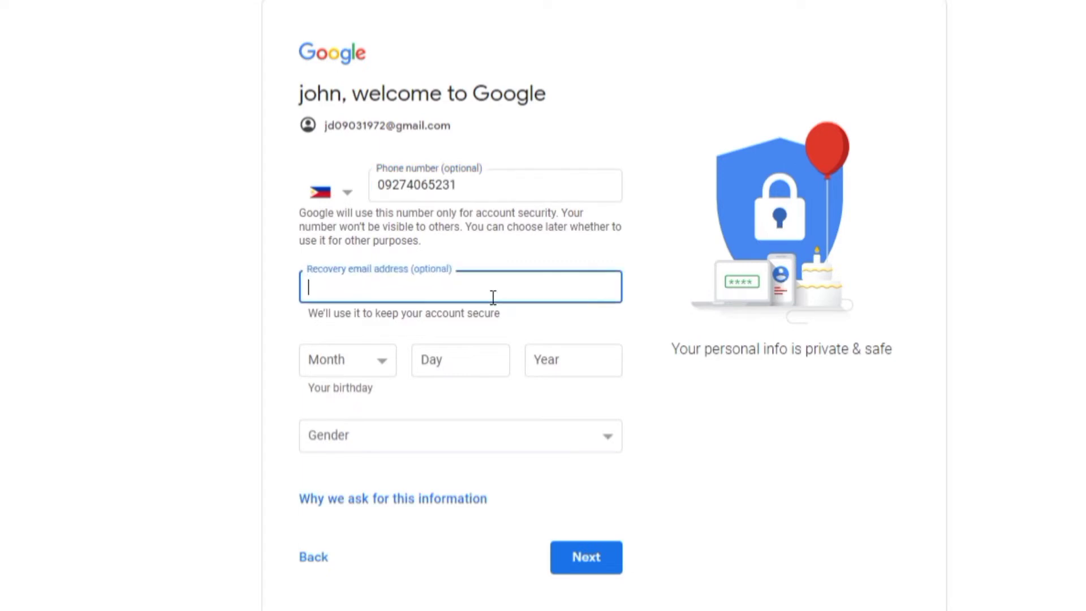
left_click(380, 363)
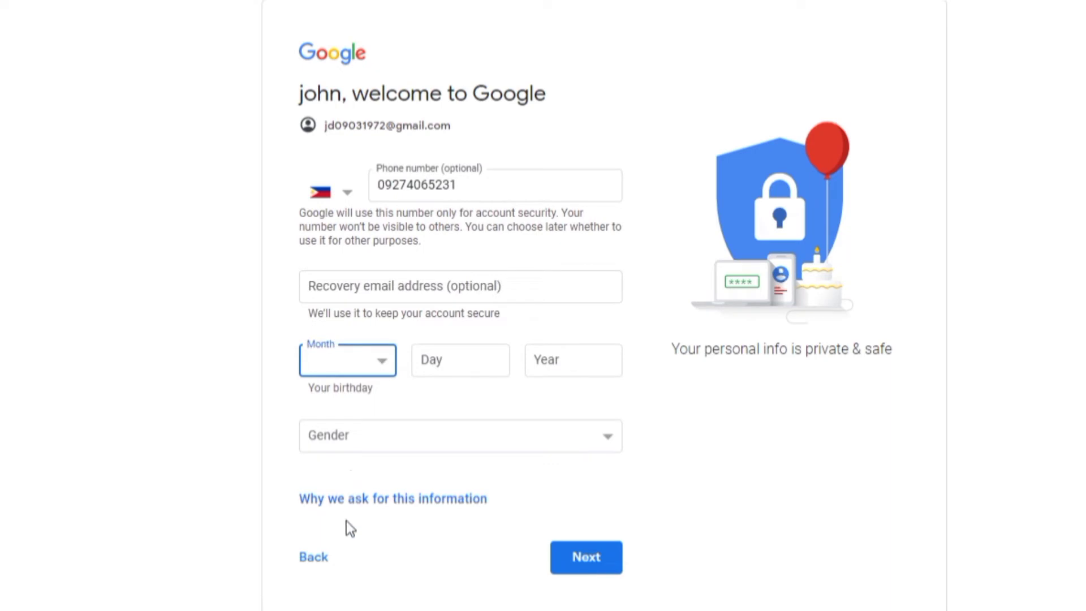
key("s")
left_click(498, 372)
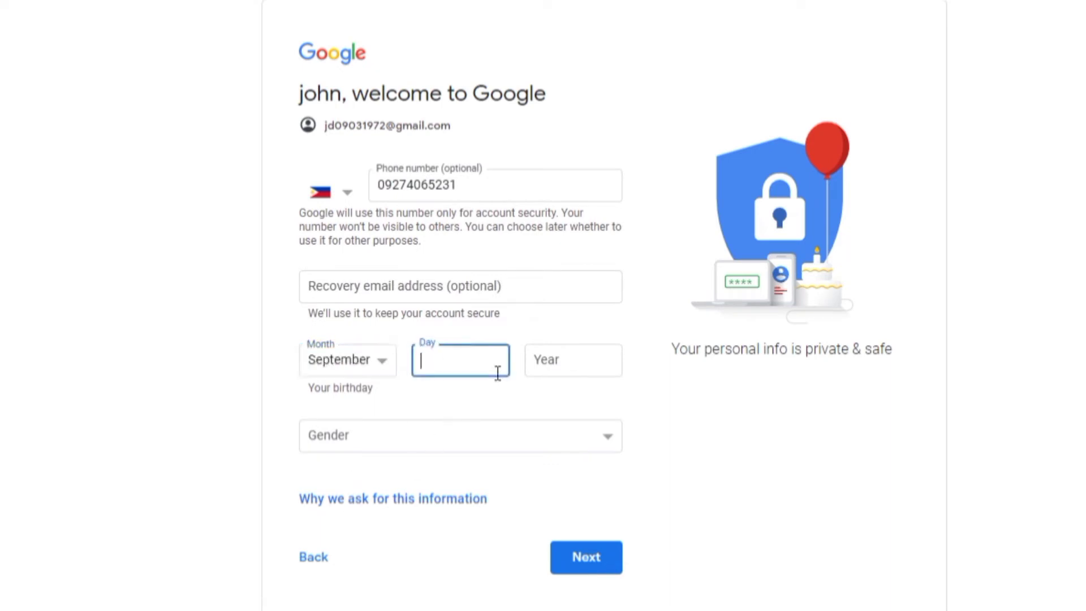
type("3")
left_click(576, 361)
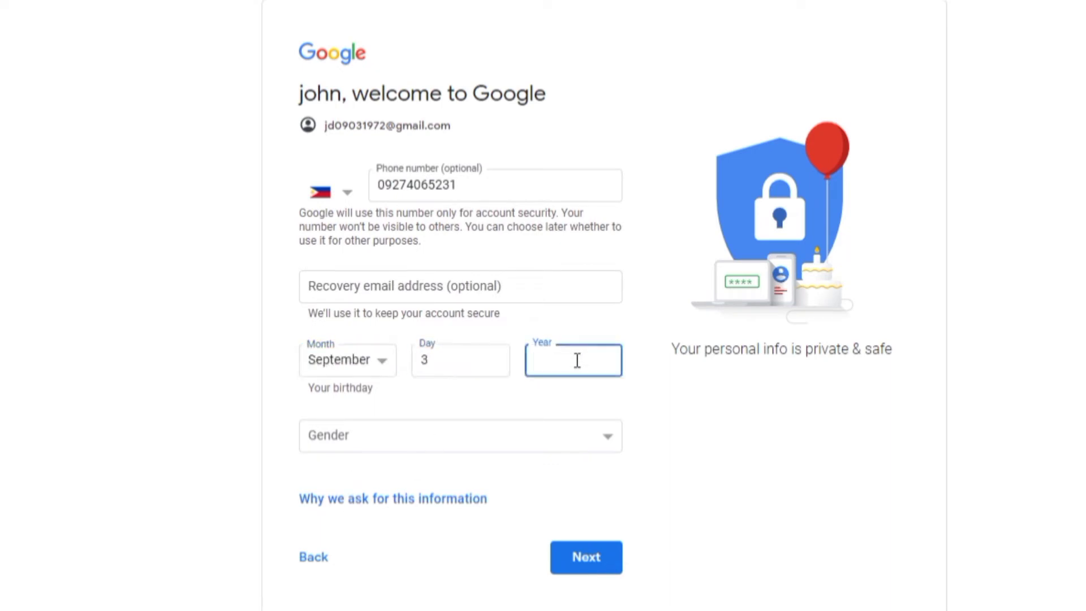
type("1972")
key("Tab")
key("m")
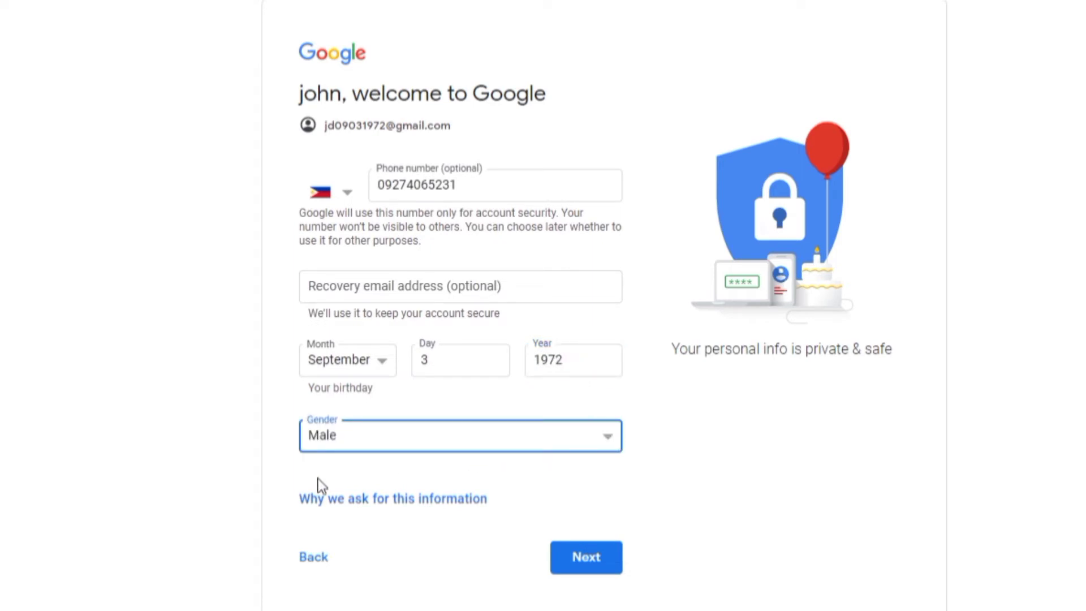
left_click(571, 559)
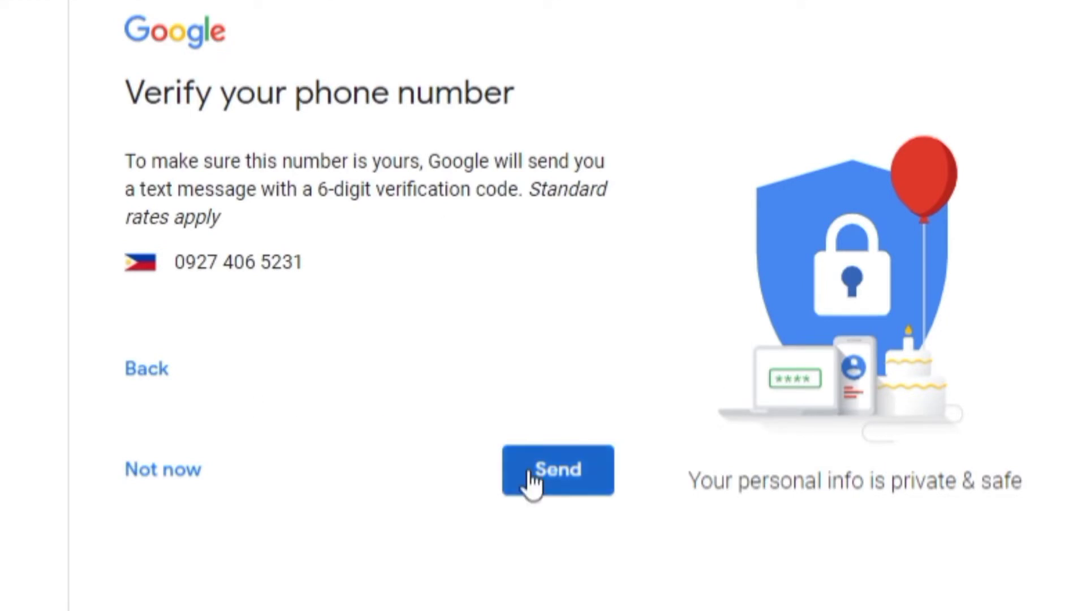
Have the SMS code sent, enter the six-digit verification code, and verify it.
left_click(535, 470)
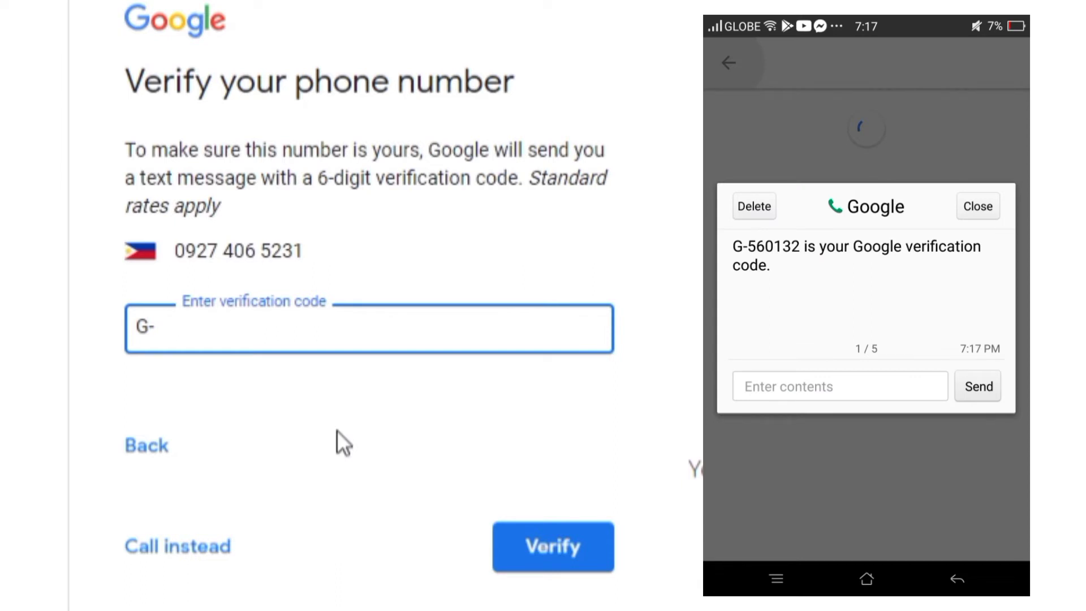
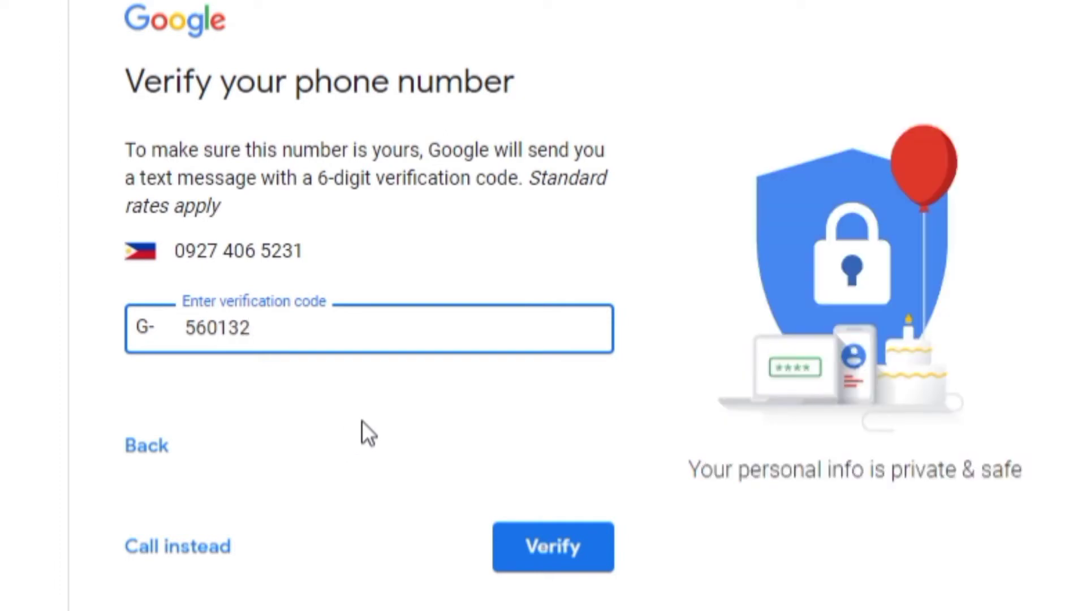
left_click(559, 551)
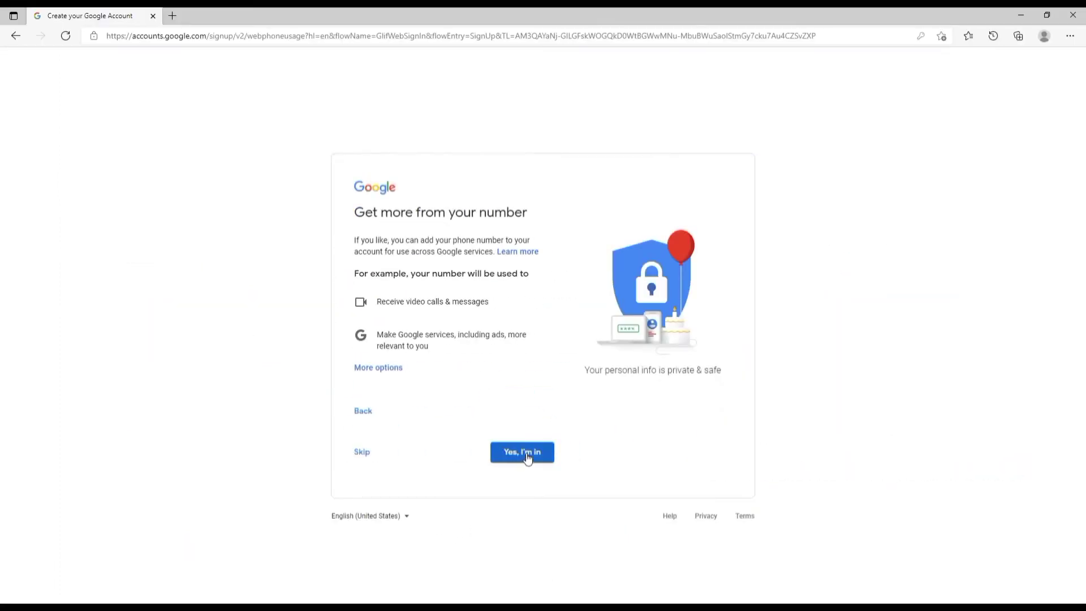
Skip using the number in other services and agree to the Privacy and Terms.
left_click(362, 451)
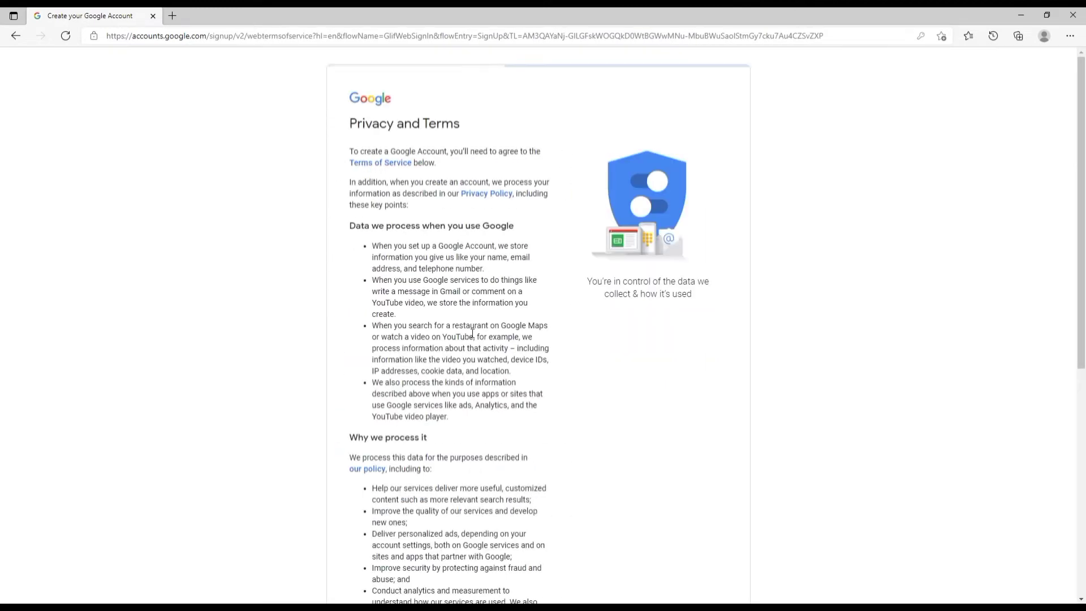
scroll(521, 306, "down", 7)
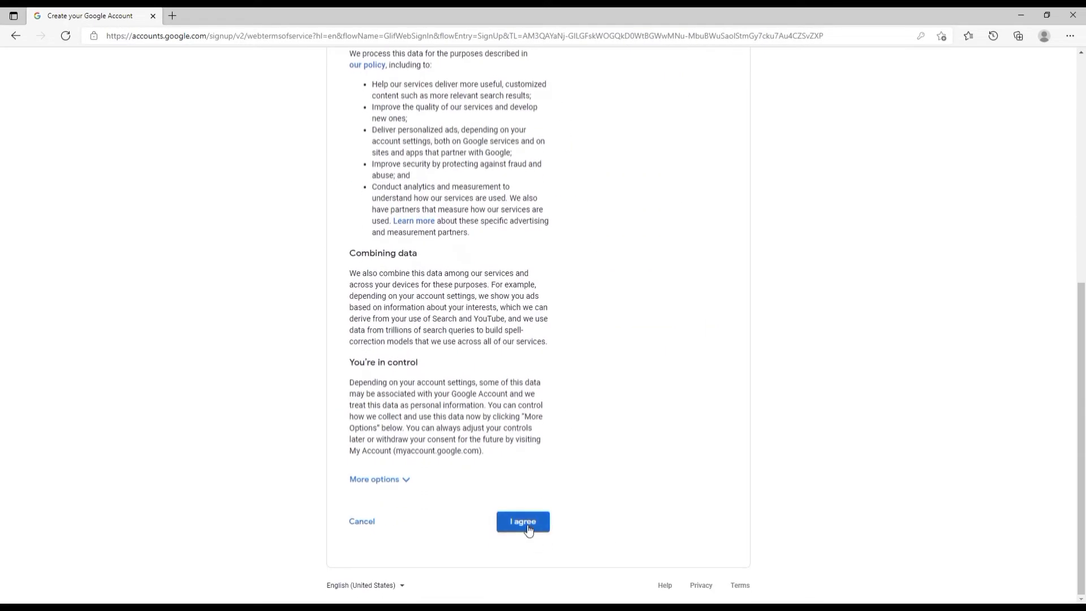
left_click(528, 528)
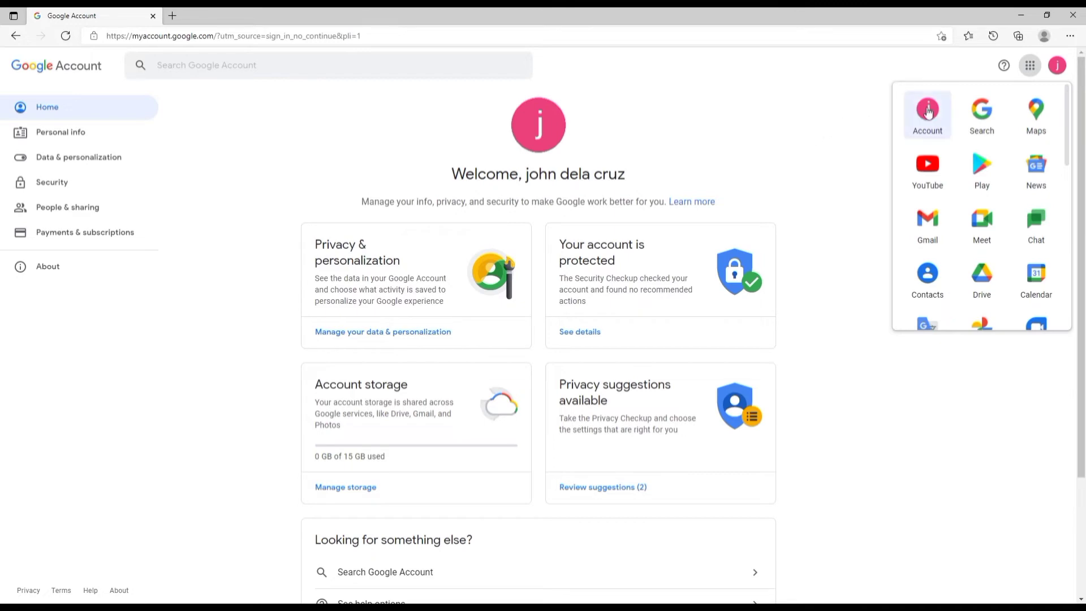
Open Manage your Google Account in a new tab from the profile avatar menu.
scroll(461, 266, "down", 3)
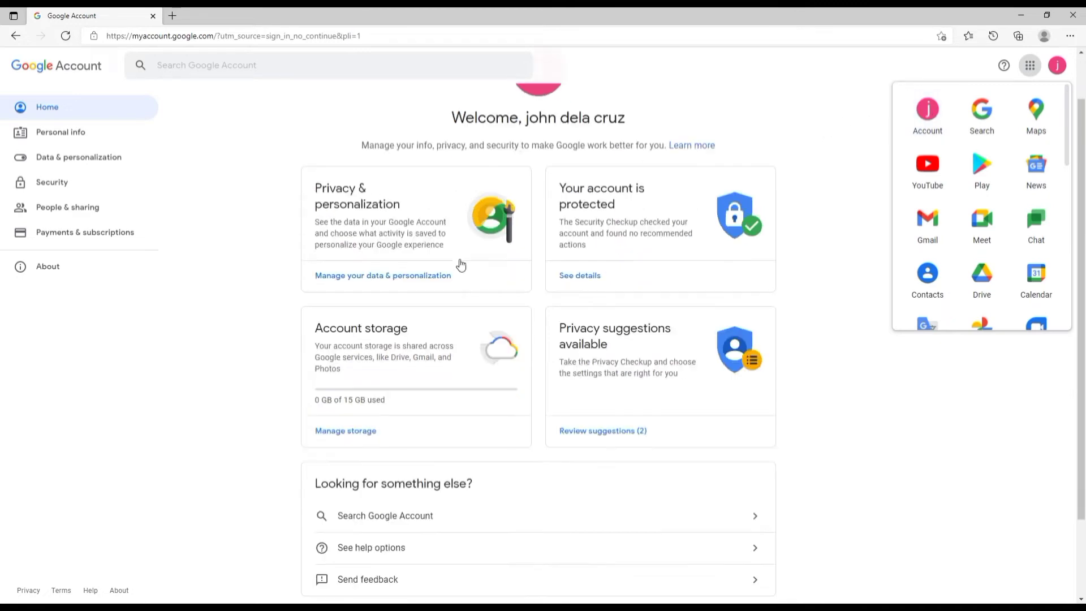
scroll(476, 286, "up", 3)
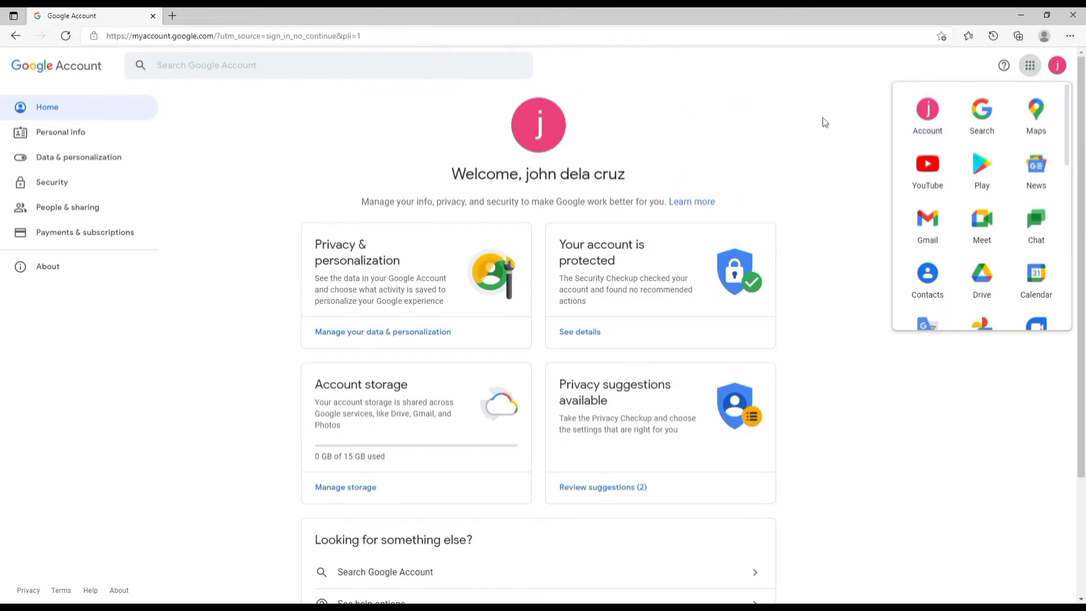
left_click(1058, 63)
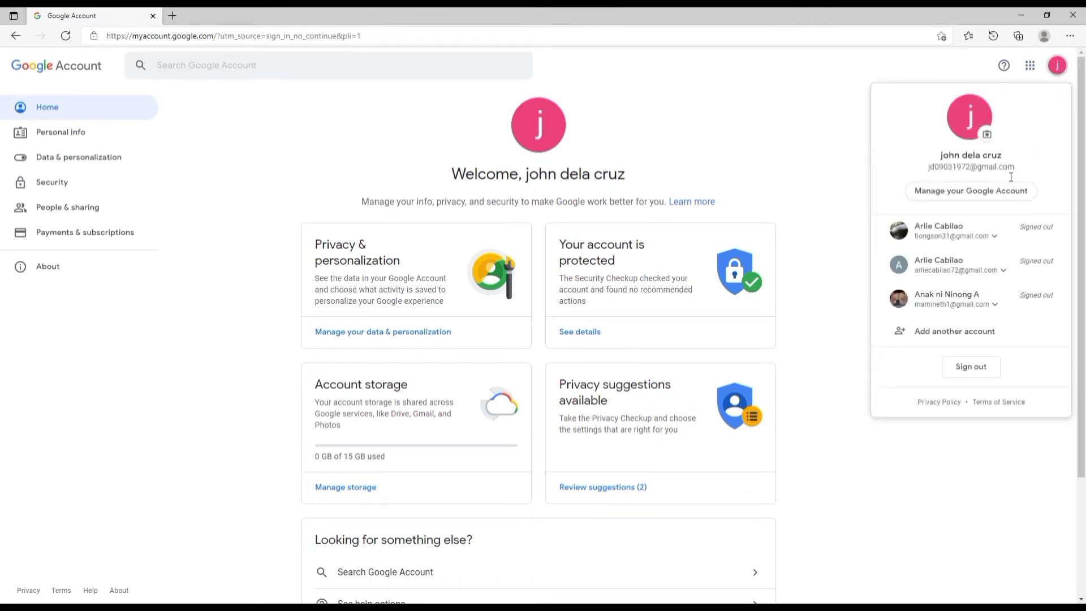
left_click(955, 193)
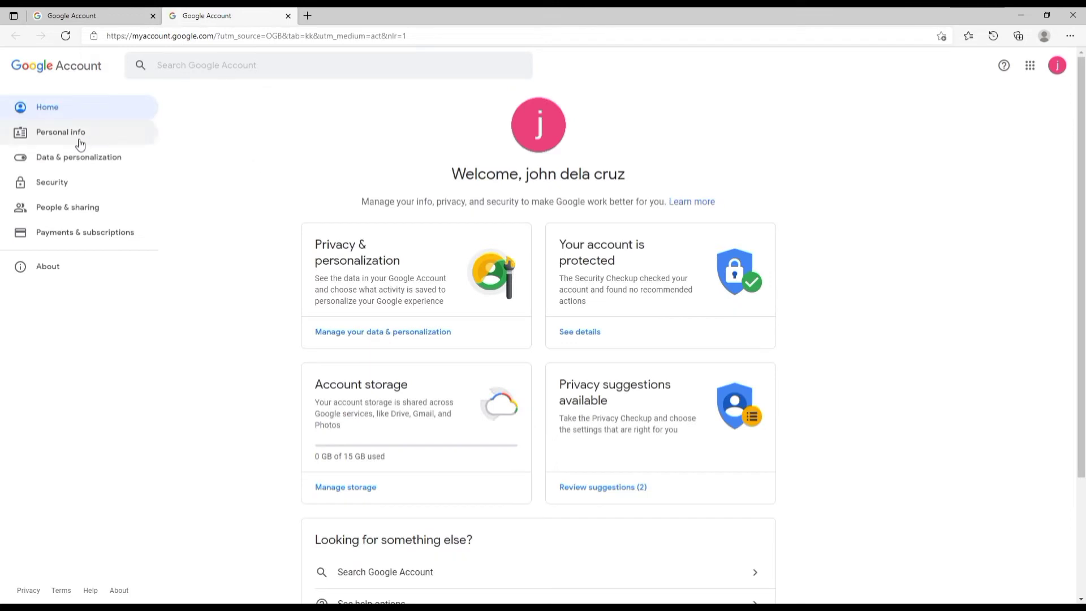
Upload the leaf-framed portrait from the computer as a new profile photo via Personal info.
left_click(77, 134)
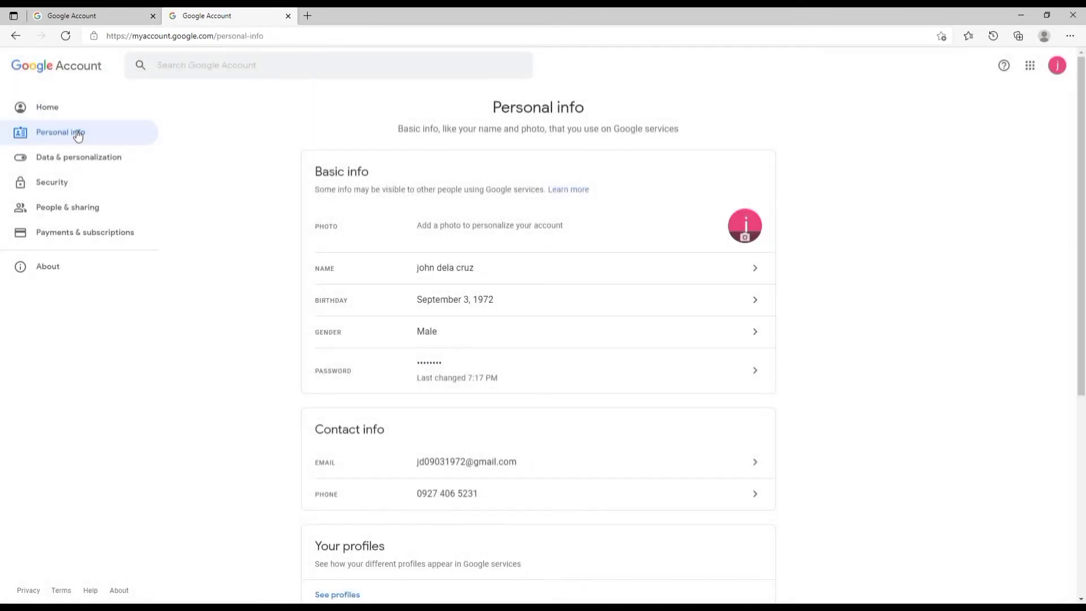
left_click(745, 225)
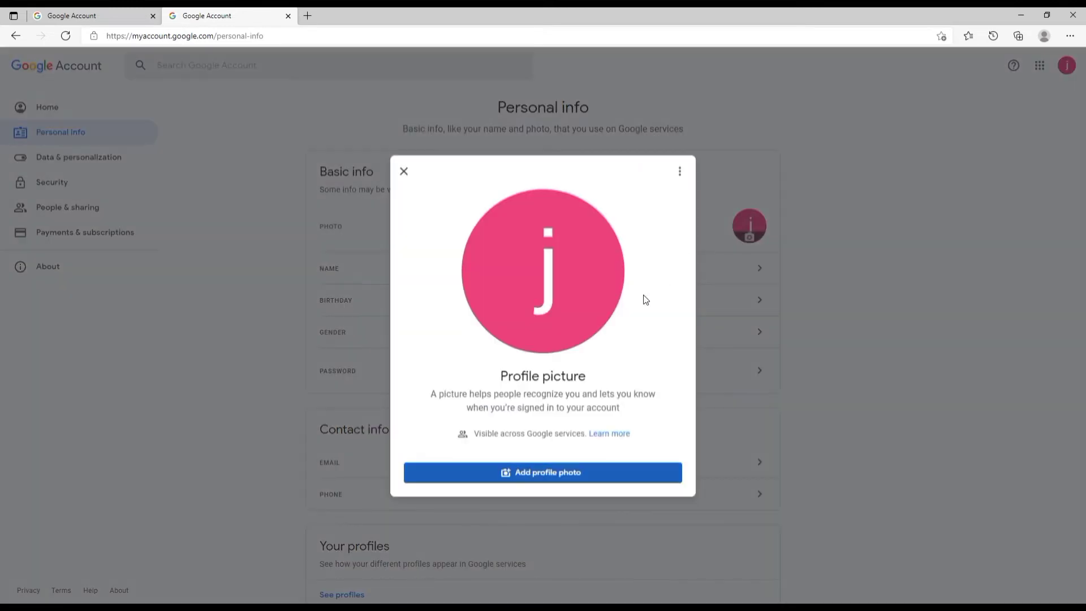
left_click(549, 475)
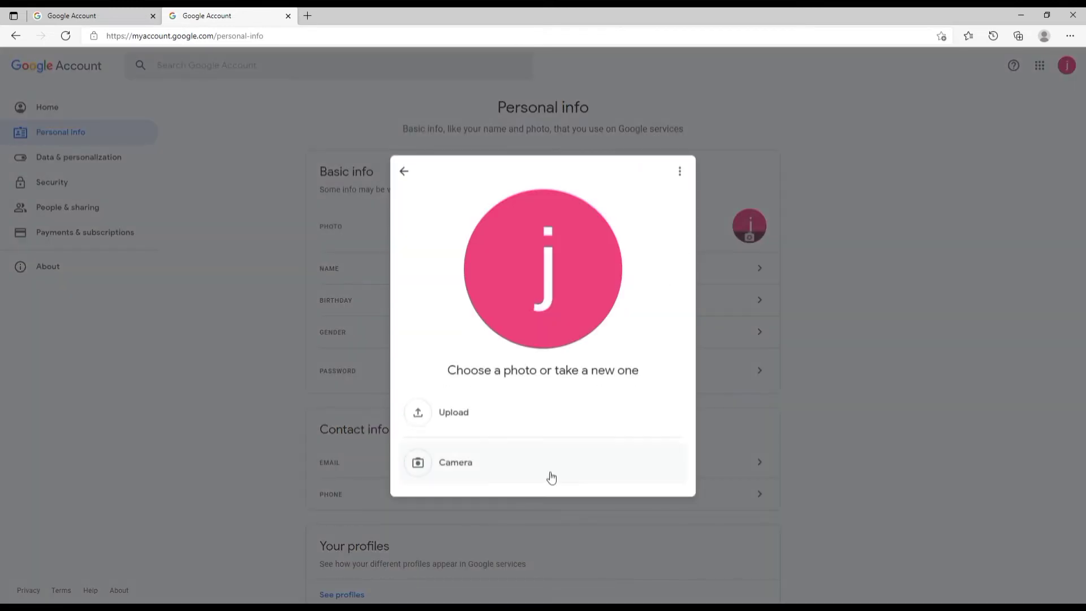
left_click(451, 422)
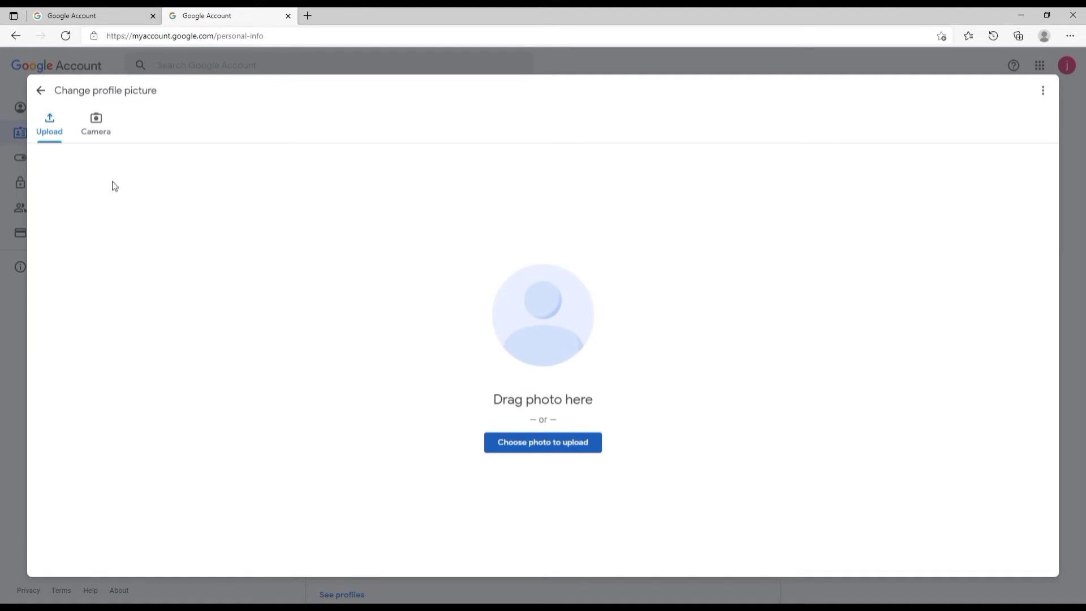
left_click(561, 447)
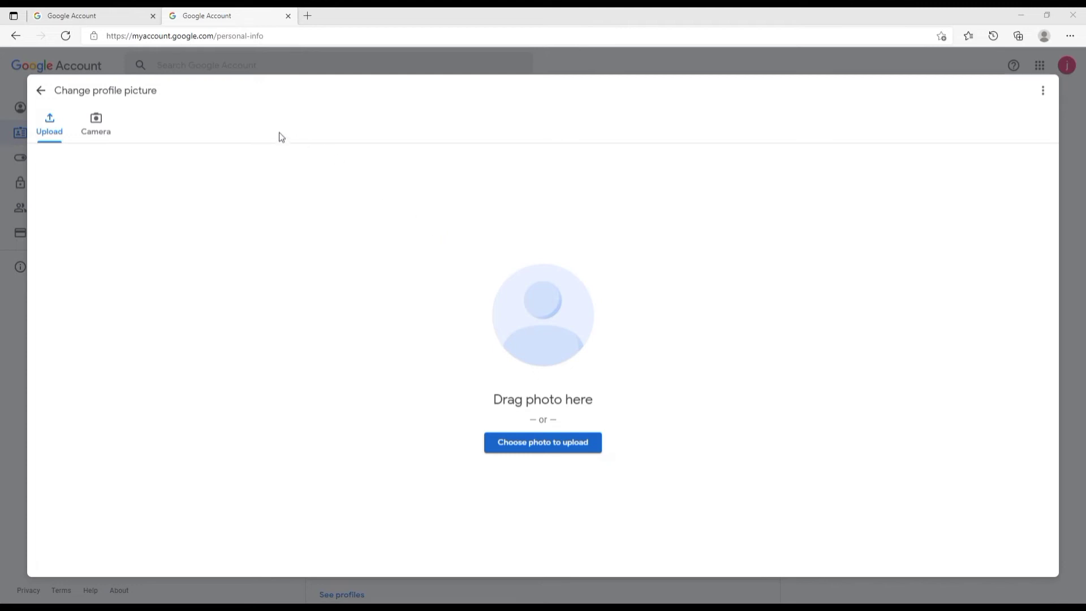
left_click_drag(209, 115, 207, 113)
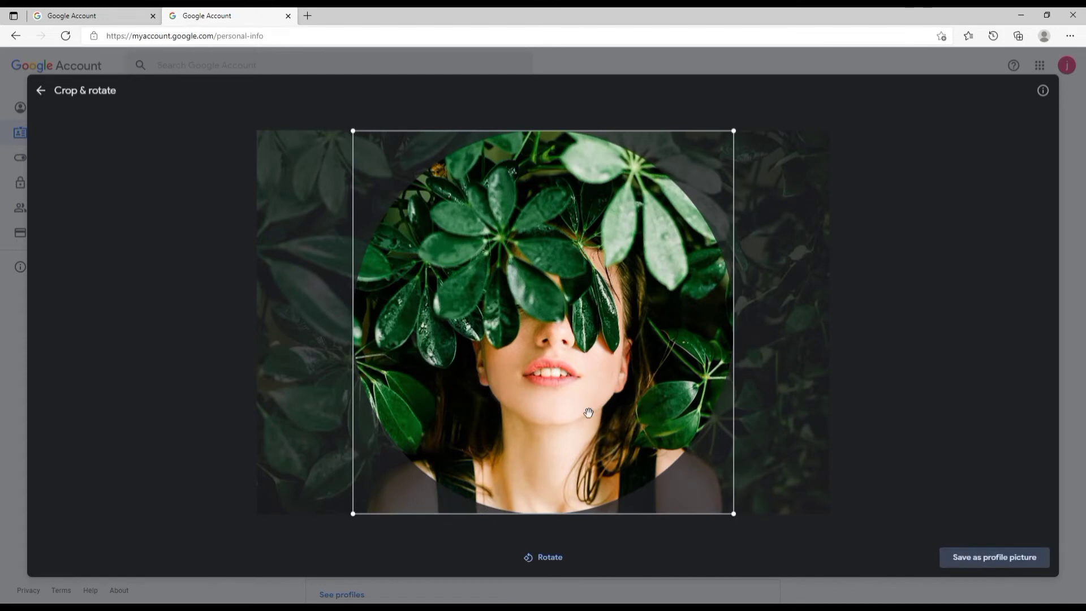
Zoom and reposition the portrait in the crop circle, then save it as the profile picture.
mouse_move(589, 410)
left_mouse_down()
mouse_move(601, 426)
mouse_move(575, 422)
left_mouse_up()
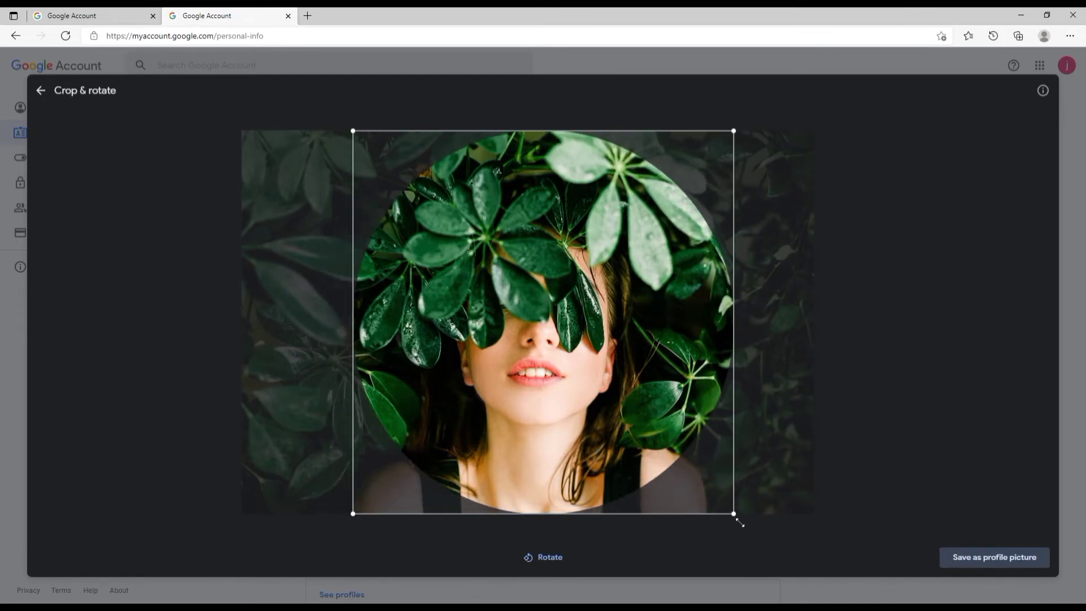
left_click_drag(739, 522, 702, 485)
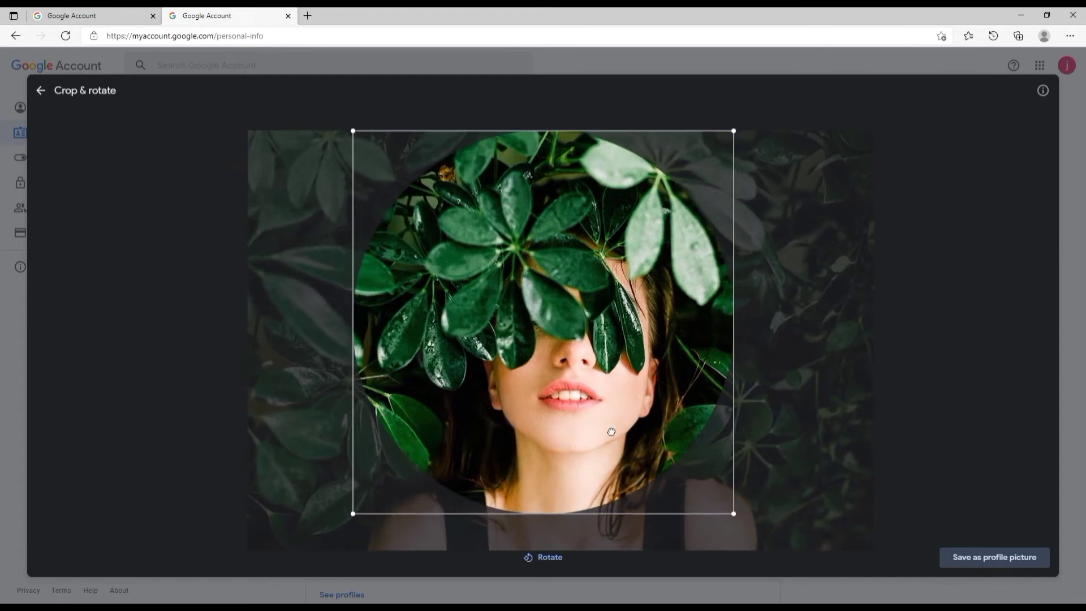
left_click_drag(611, 431, 584, 333)
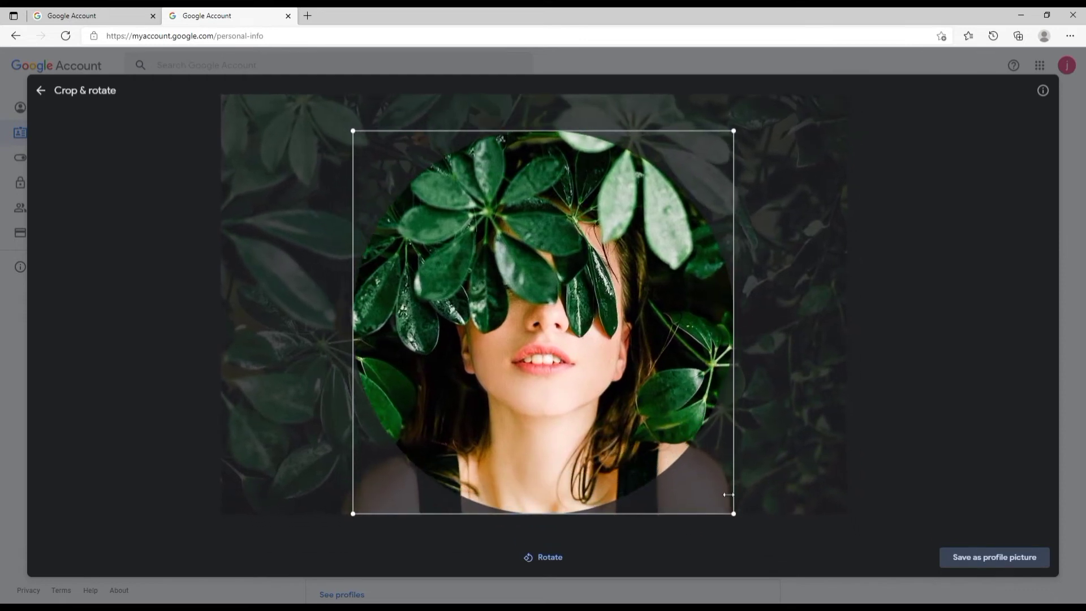
left_click_drag(741, 526, 721, 503)
left_click_drag(599, 407, 585, 342)
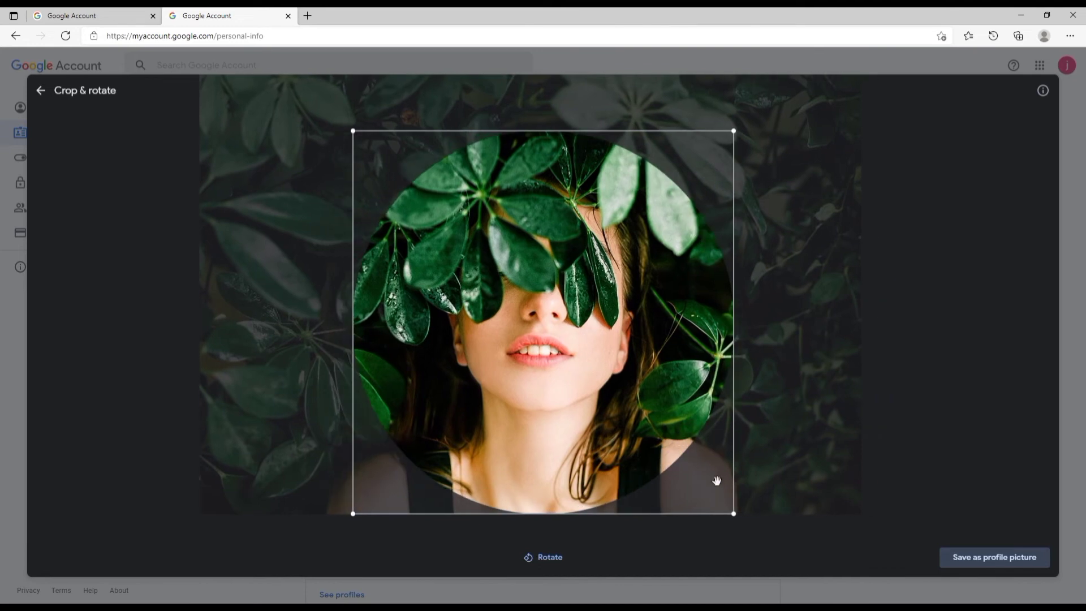
left_click(1000, 558)
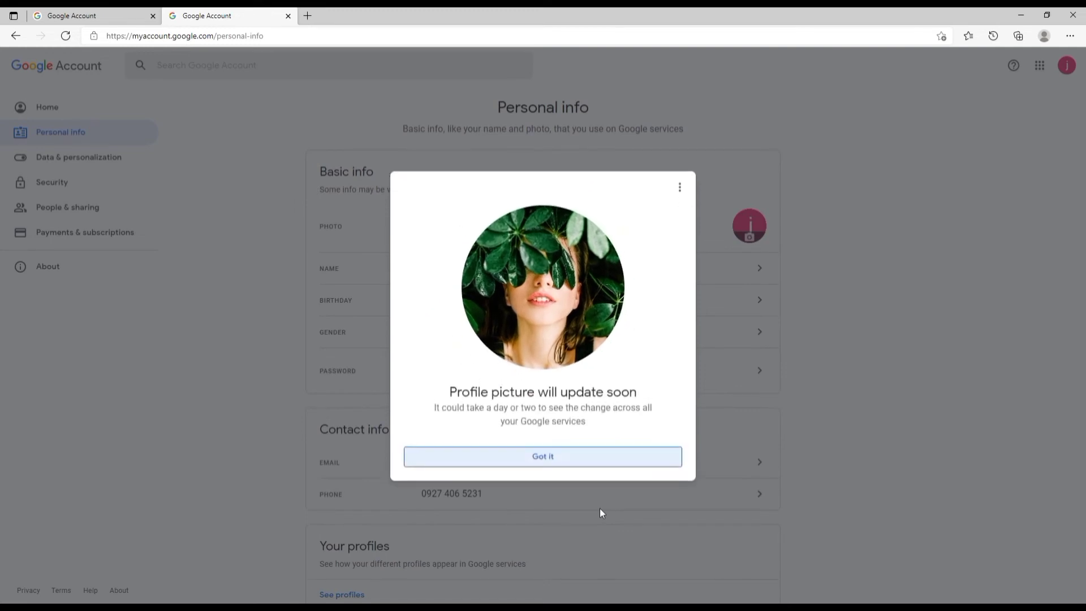
left_click(548, 460)
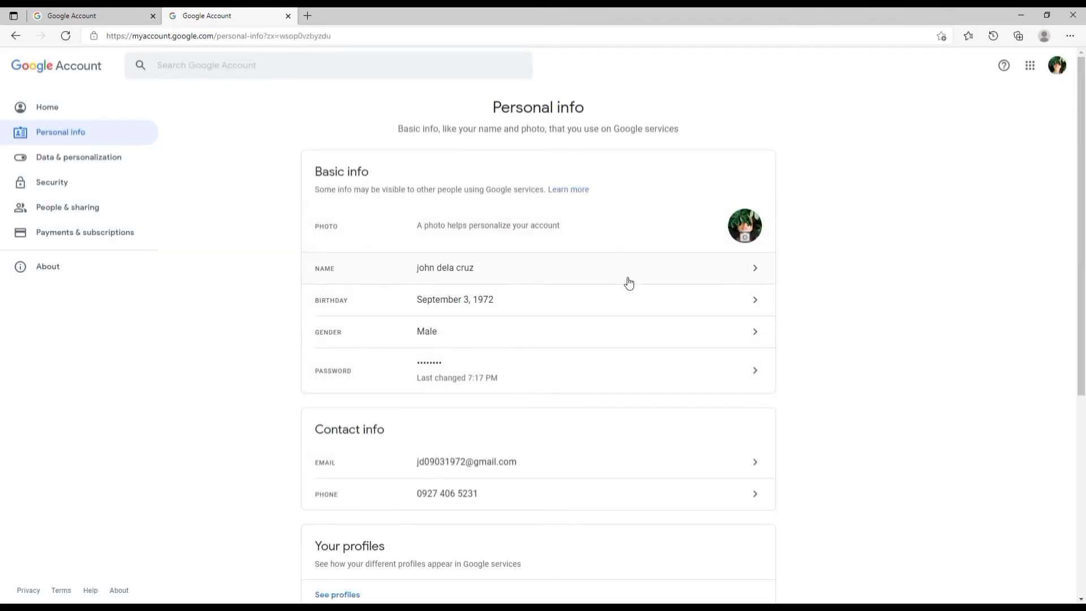
Close the second account tab and put the cursor in the address bar.
scroll(581, 398, "down", 5)
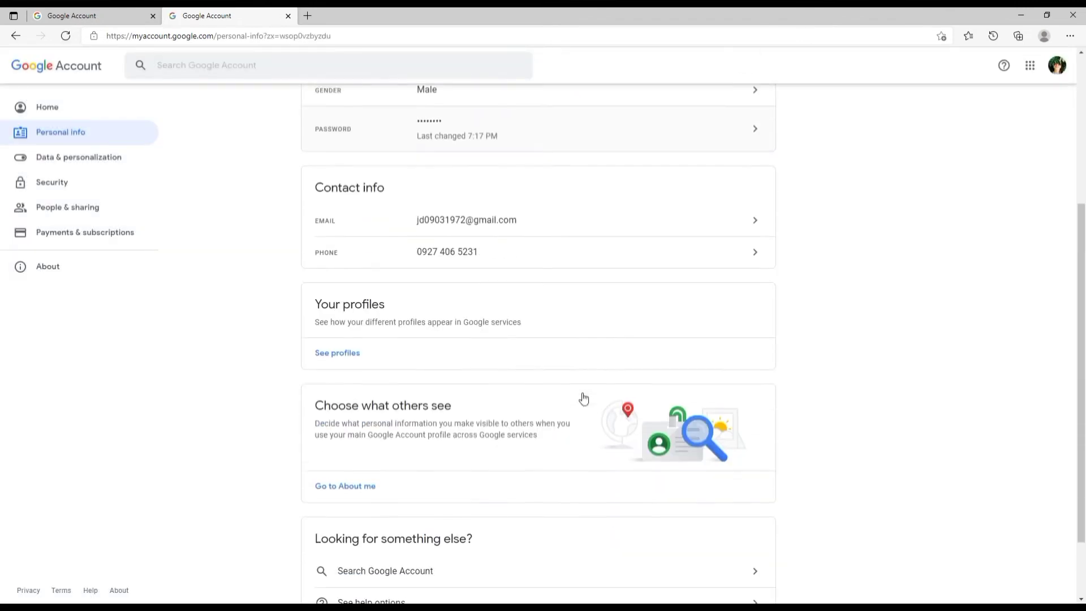
scroll(583, 399, "up", 5)
left_click(288, 16)
left_click(211, 36)
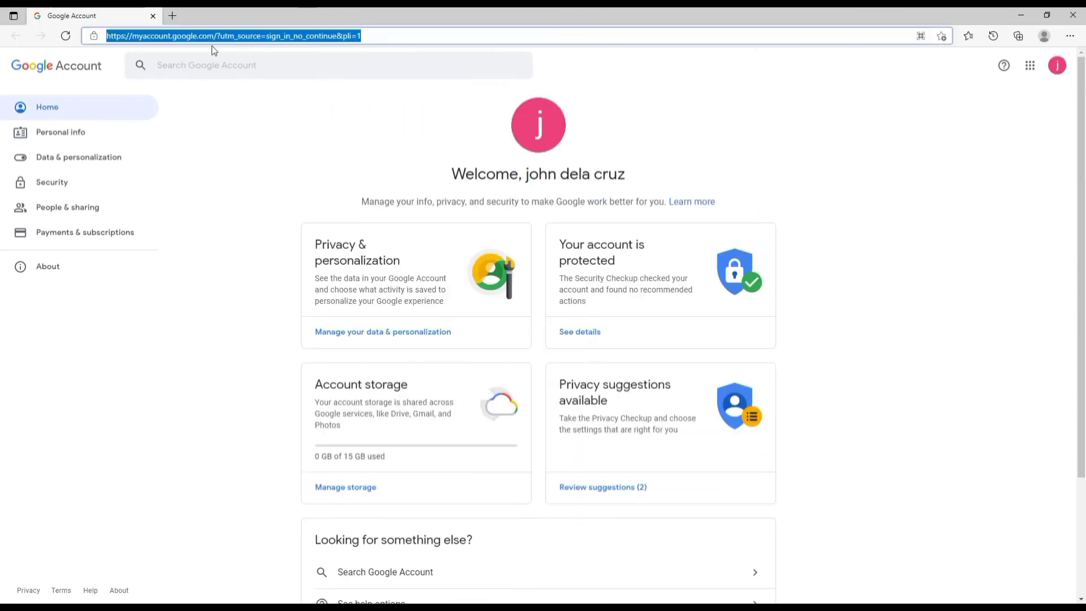
Load google.com in Edge, dismiss the Chrome recommendation popup, and go to Google's Sign in page.
type("goog")
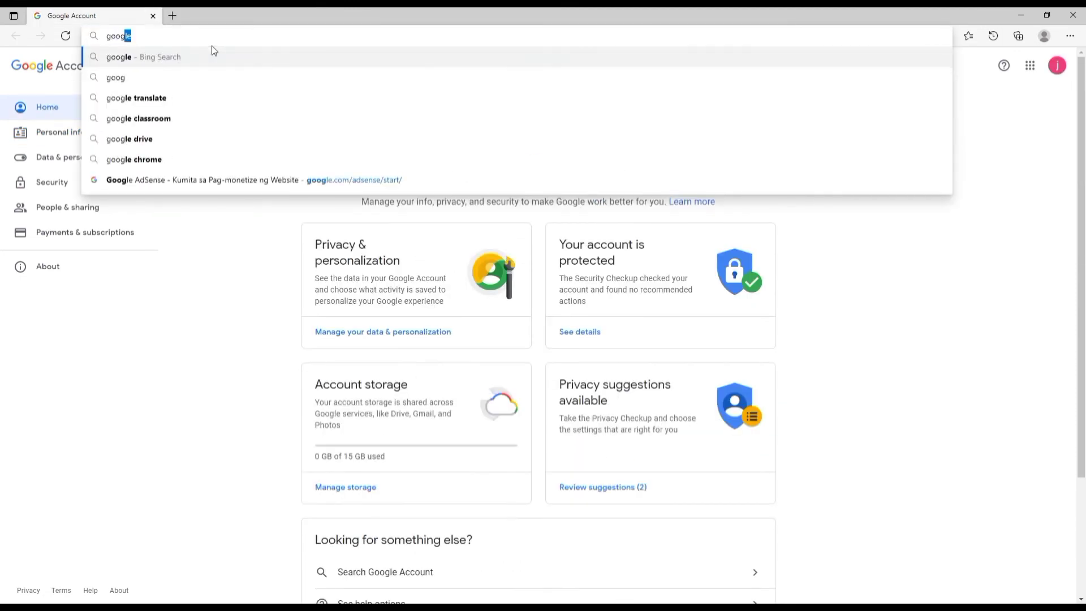
type("le.com")
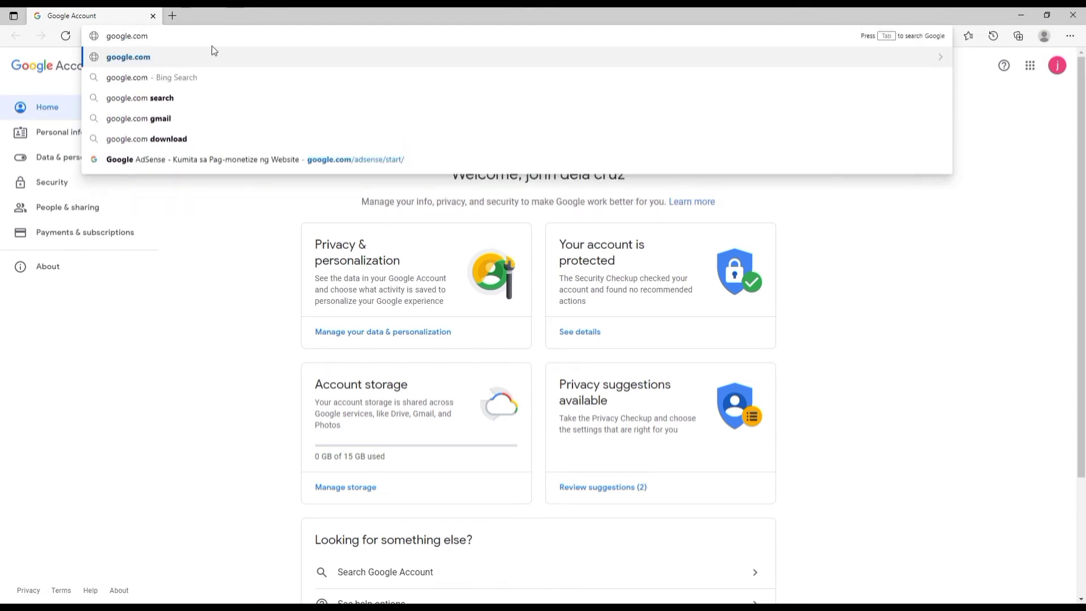
key("Return")
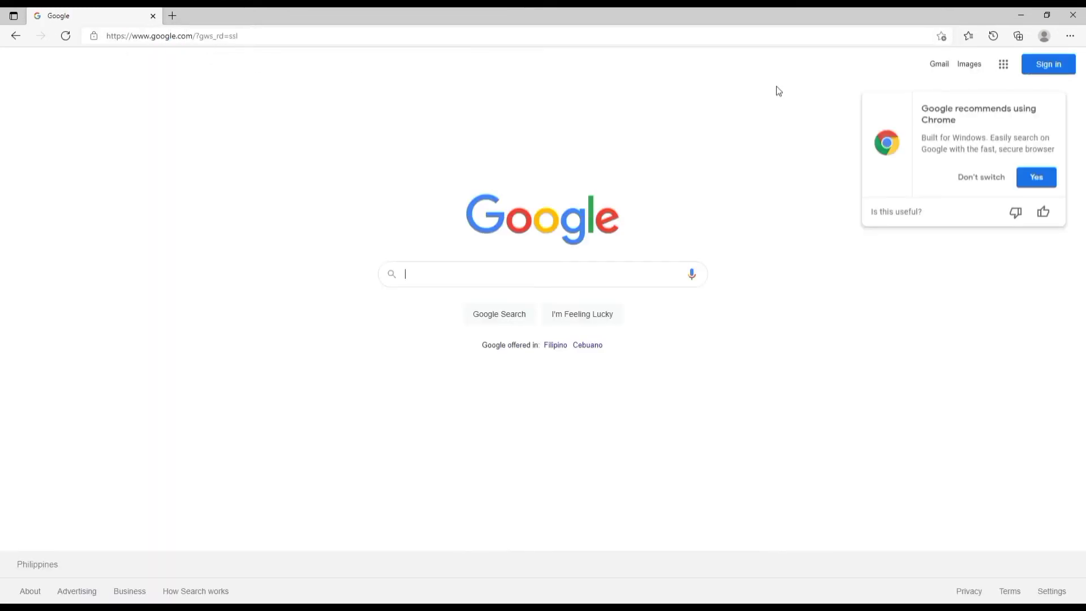
left_click(991, 180)
left_click(1050, 66)
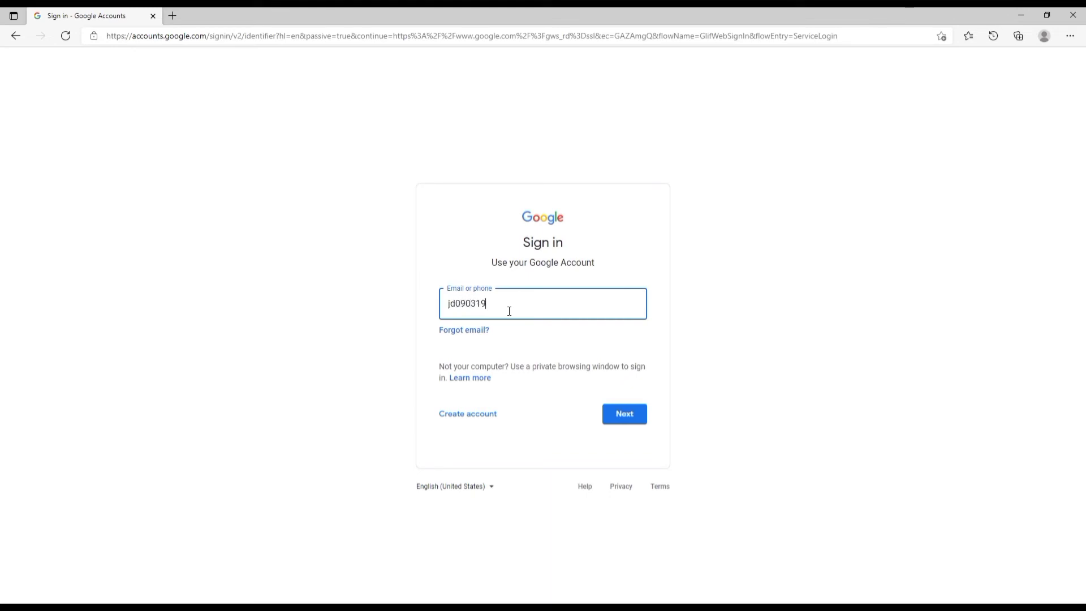
Continue past the email, re-enter the account password, and confirm the recovery options on Protect your account.
left_click(621, 413)
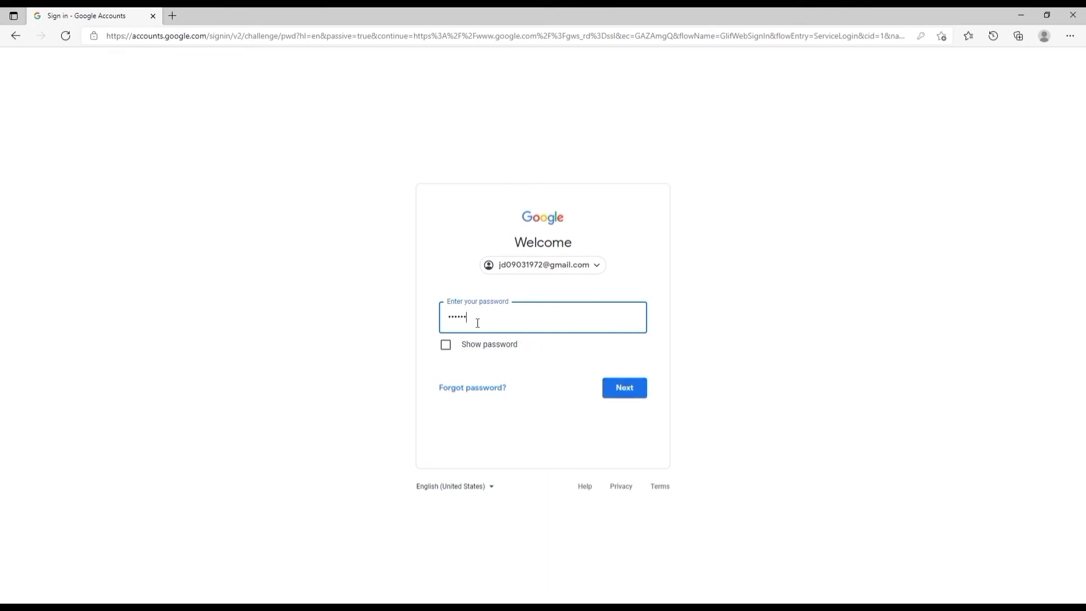
key("BackSpace")
key("BackSpace")
key("BackSpace")
key("BackSpace")
key("BackSpace")
type("•")
left_click(608, 395)
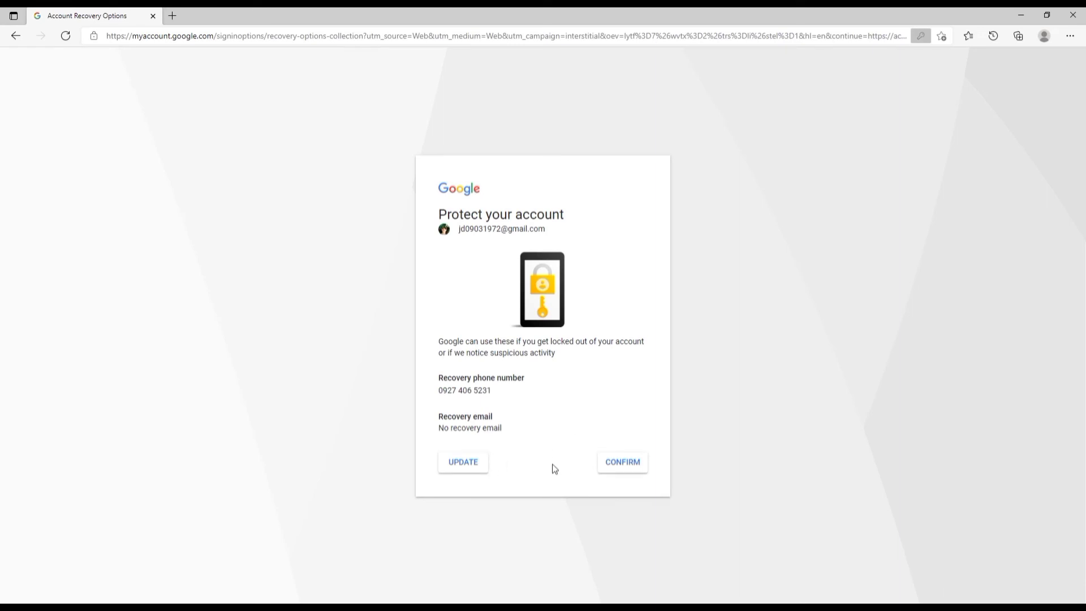
left_click(633, 469)
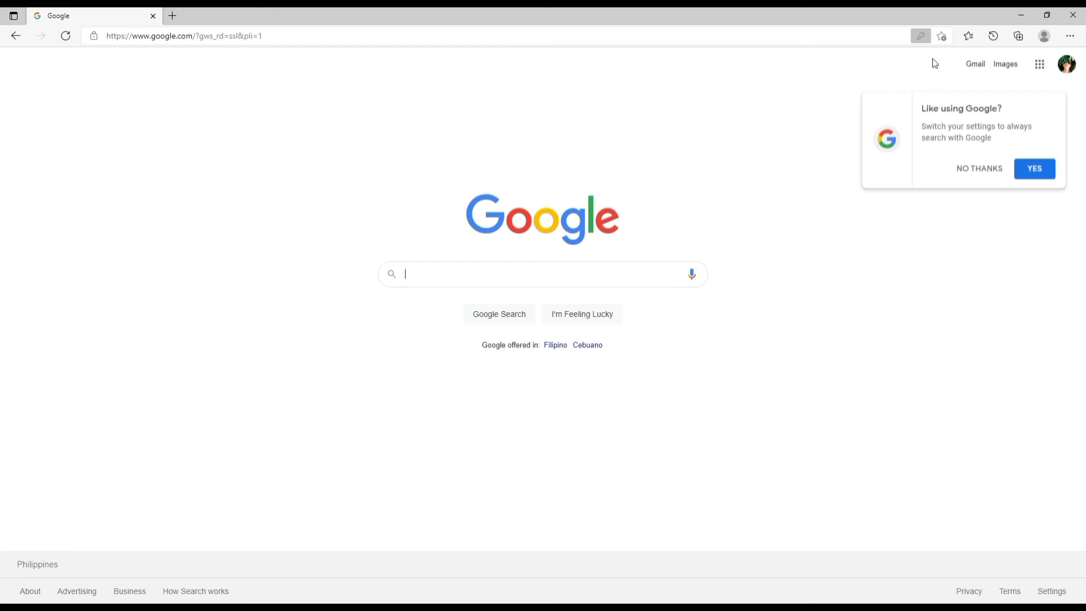
Search Google for 'gmail login' and open the gmail.google.com result.
left_click(1067, 68)
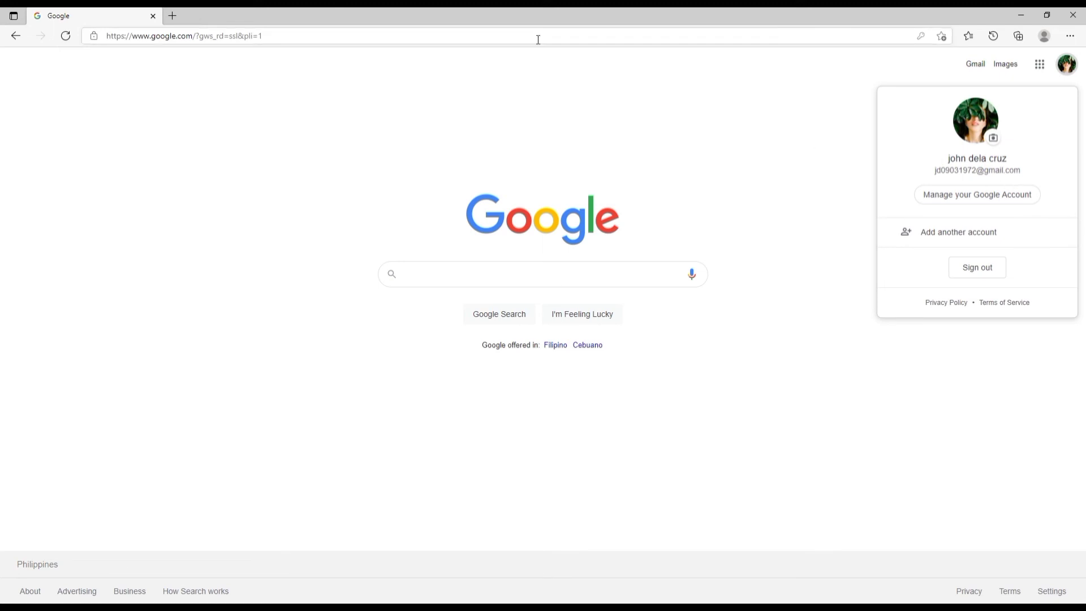
left_click(444, 281)
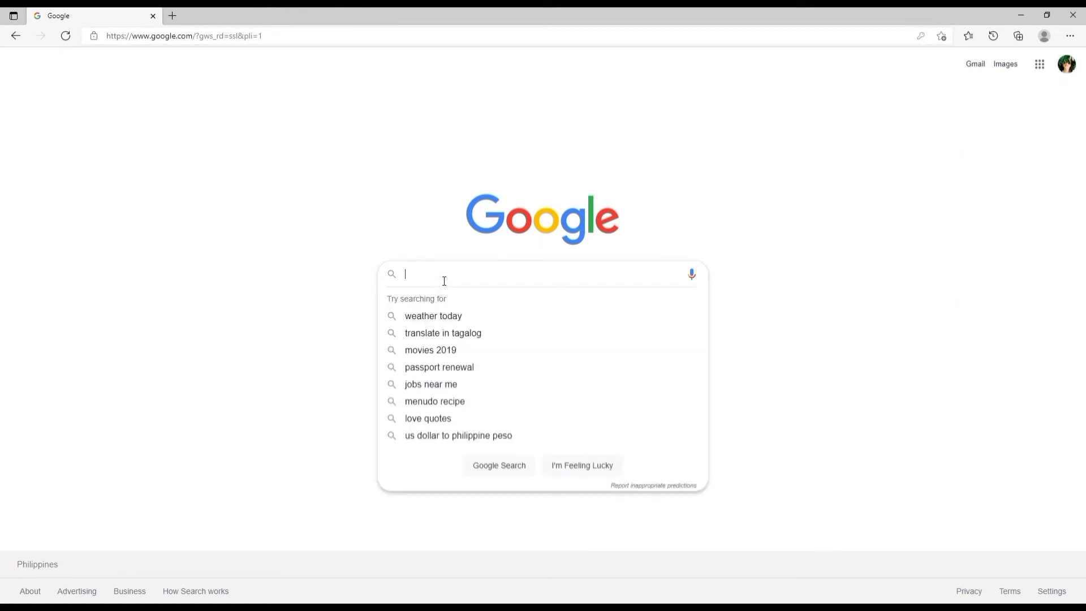
type("gmail")
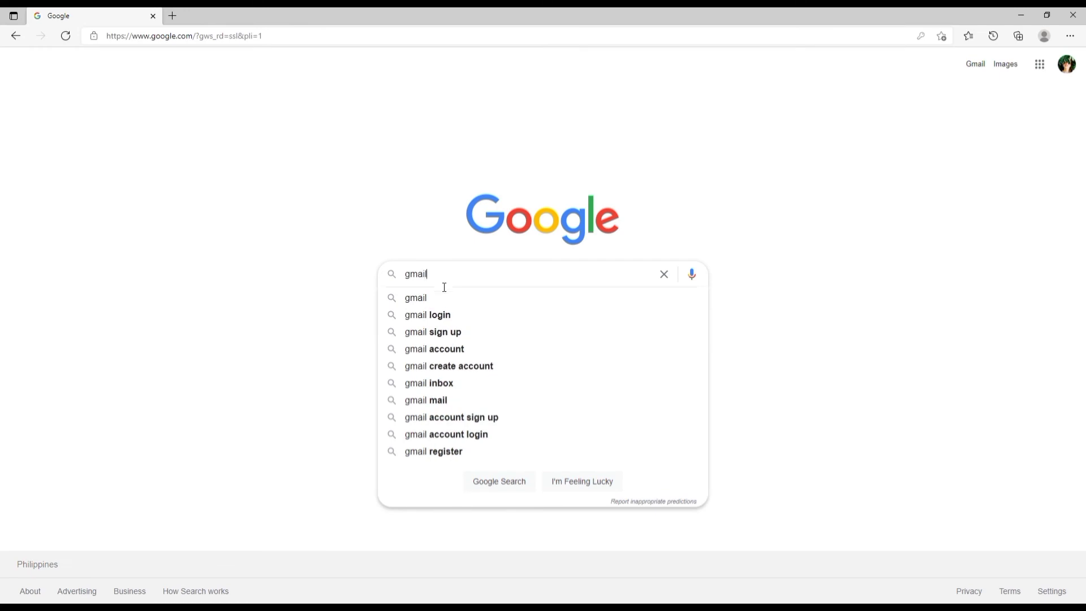
left_click(438, 314)
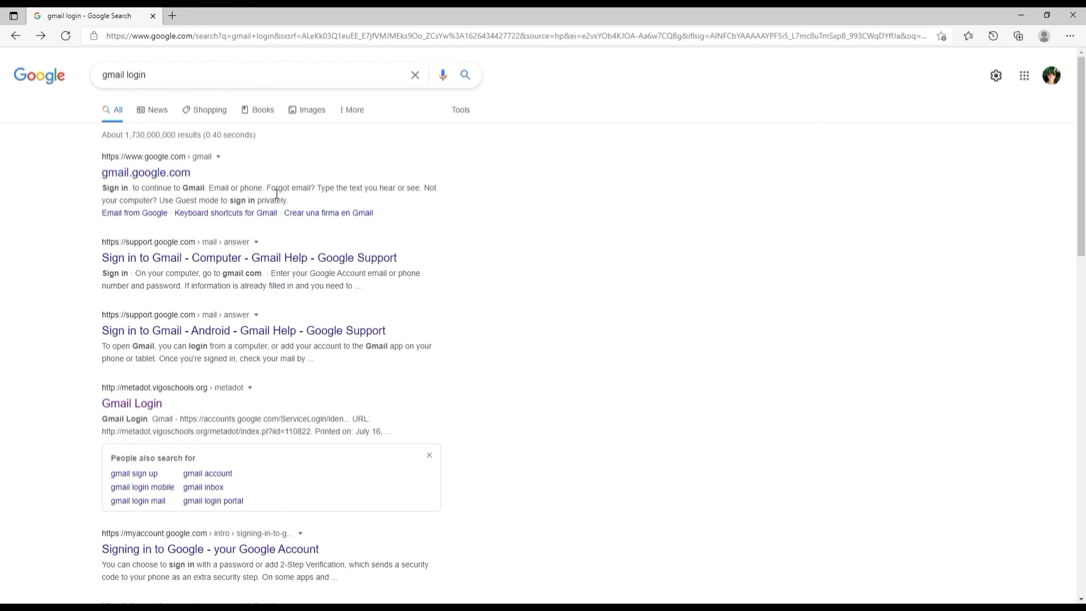
left_click(156, 161)
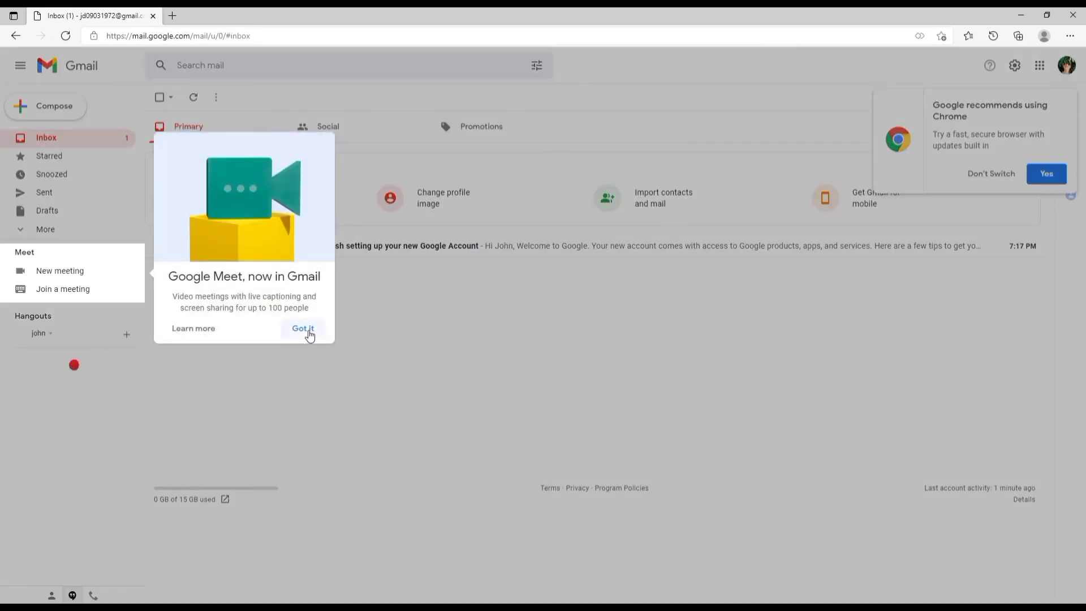
Dismiss the Google Meet announcement and read the welcome email about finishing account setup.
left_click(304, 330)
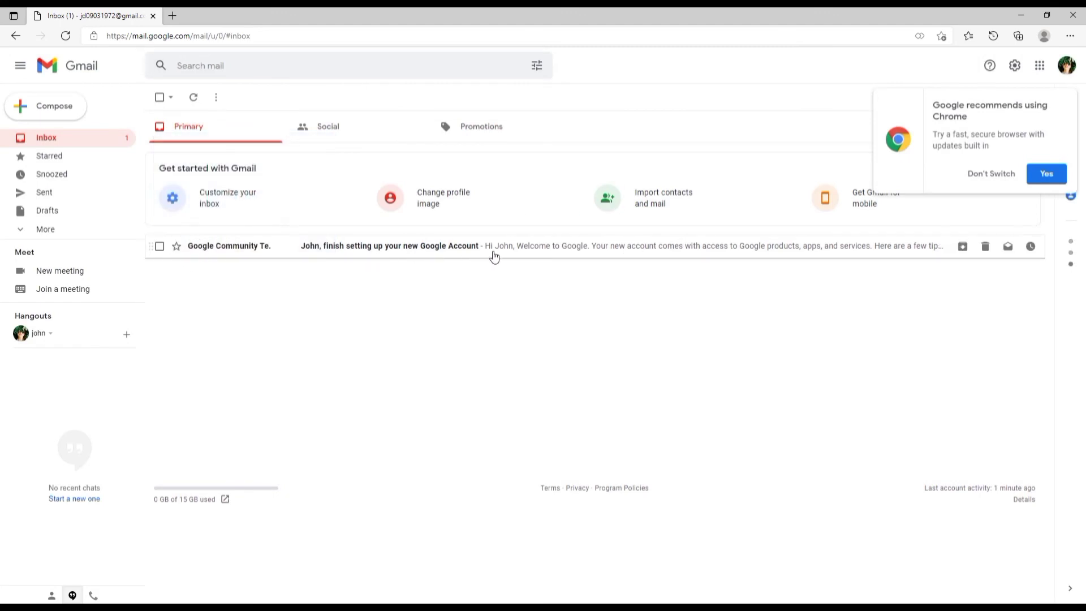
left_click(468, 250)
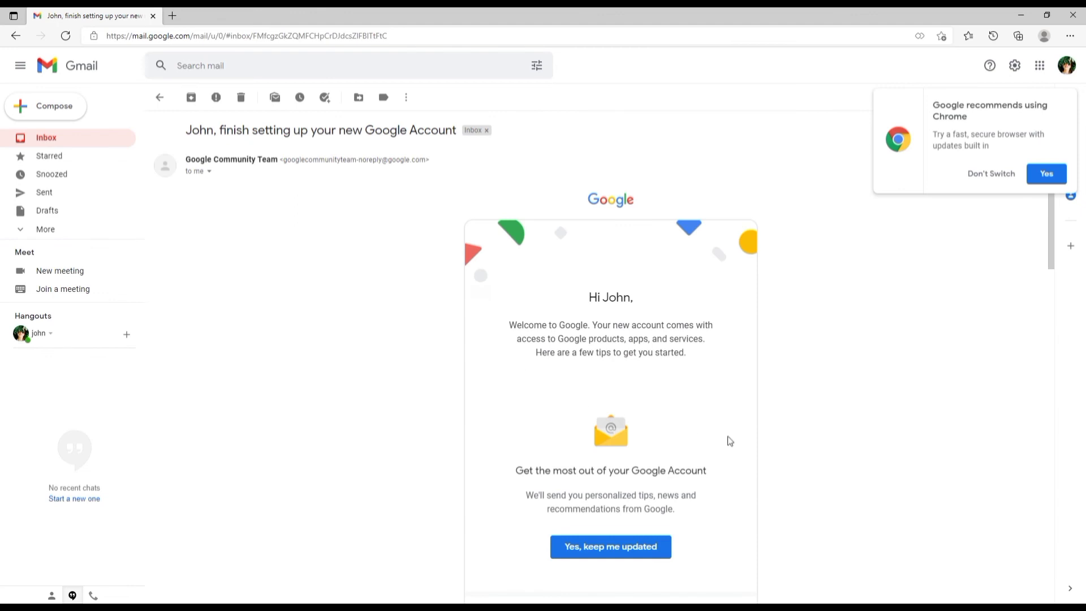
scroll(764, 409, "down", 2)
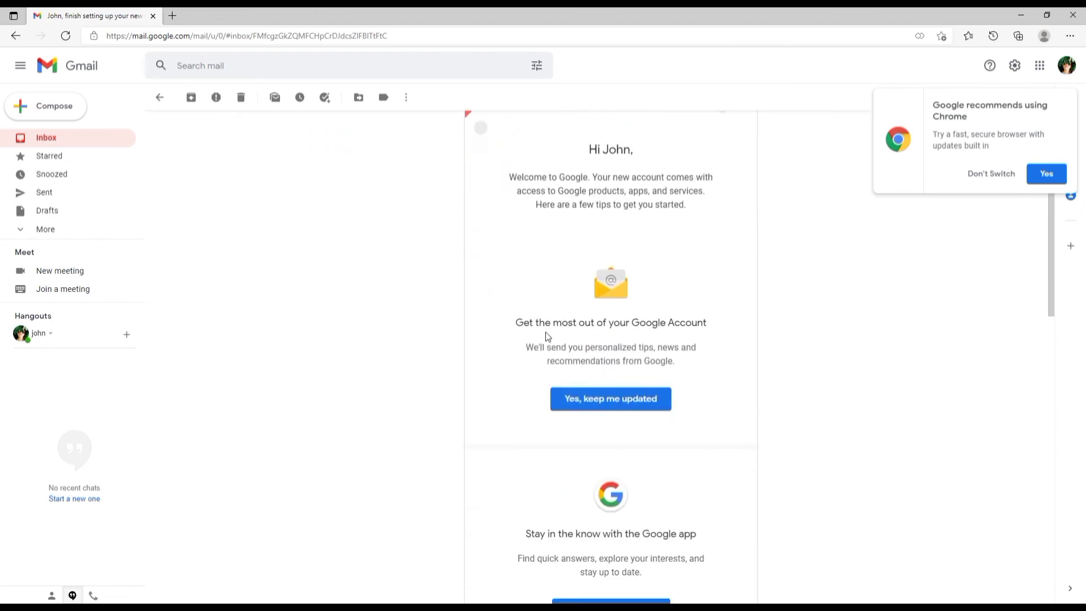
scroll(686, 252, "up", 2)
scroll(708, 418, "down", 3)
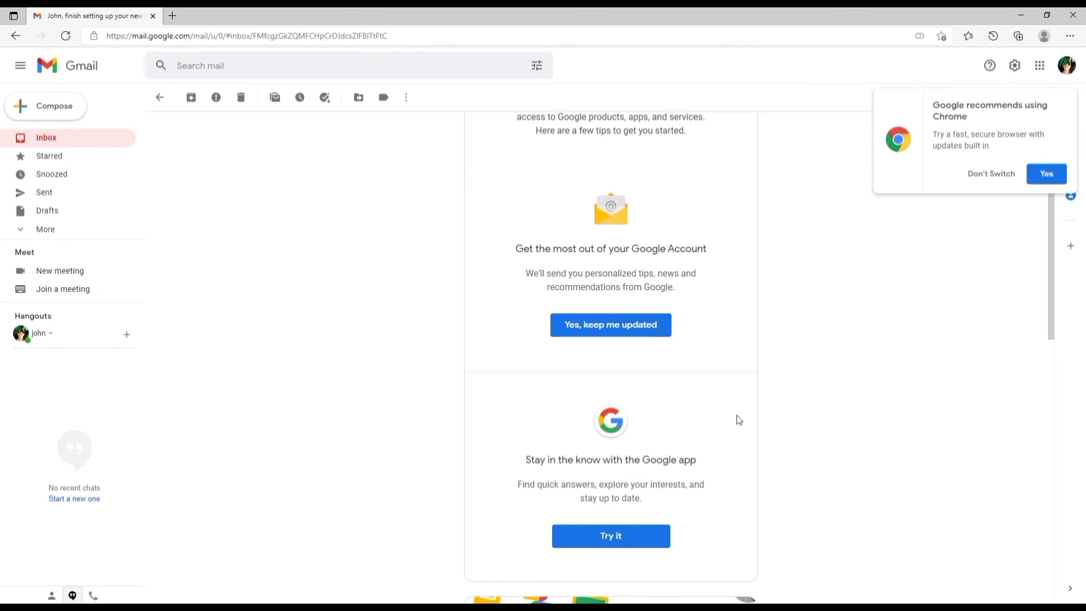
scroll(739, 420, "up", 2)
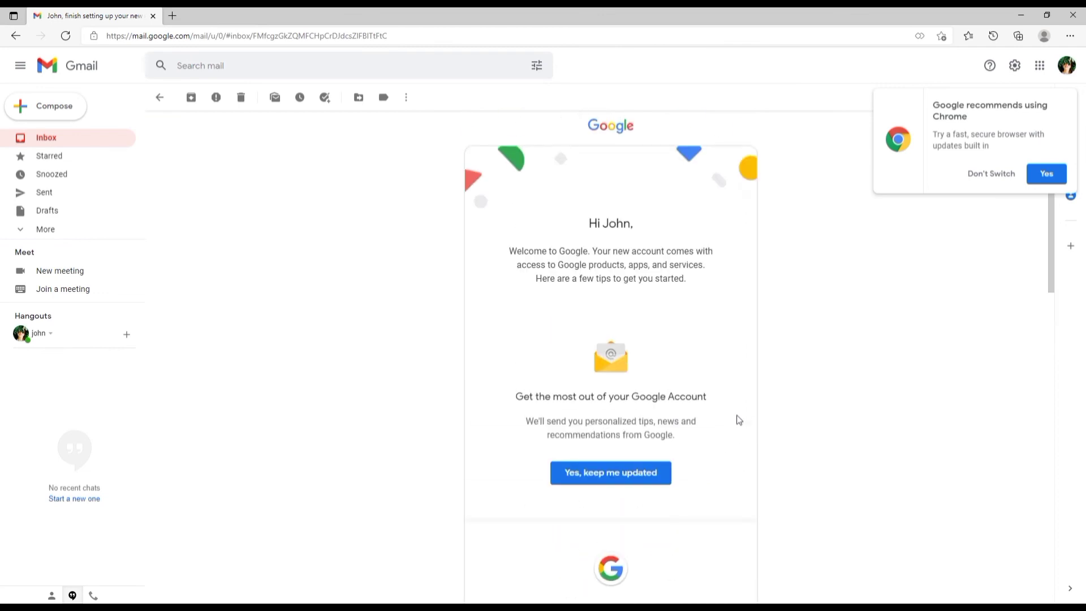
scroll(739, 419, "up", 1)
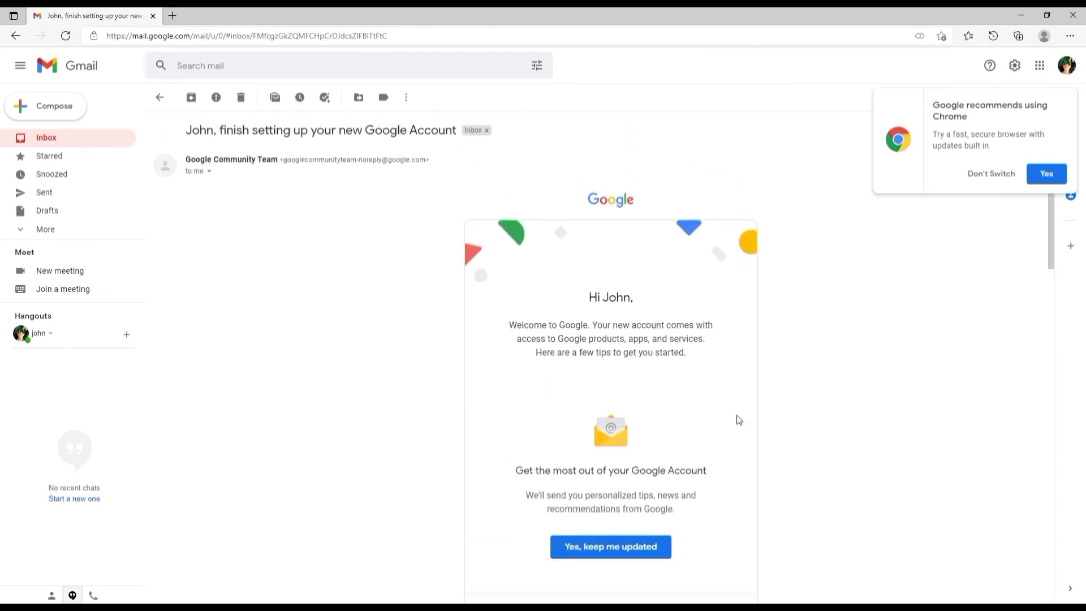
Dismiss the Chrome popup, view Inbox and Starred, then sign out from the account menu.
left_click(973, 175)
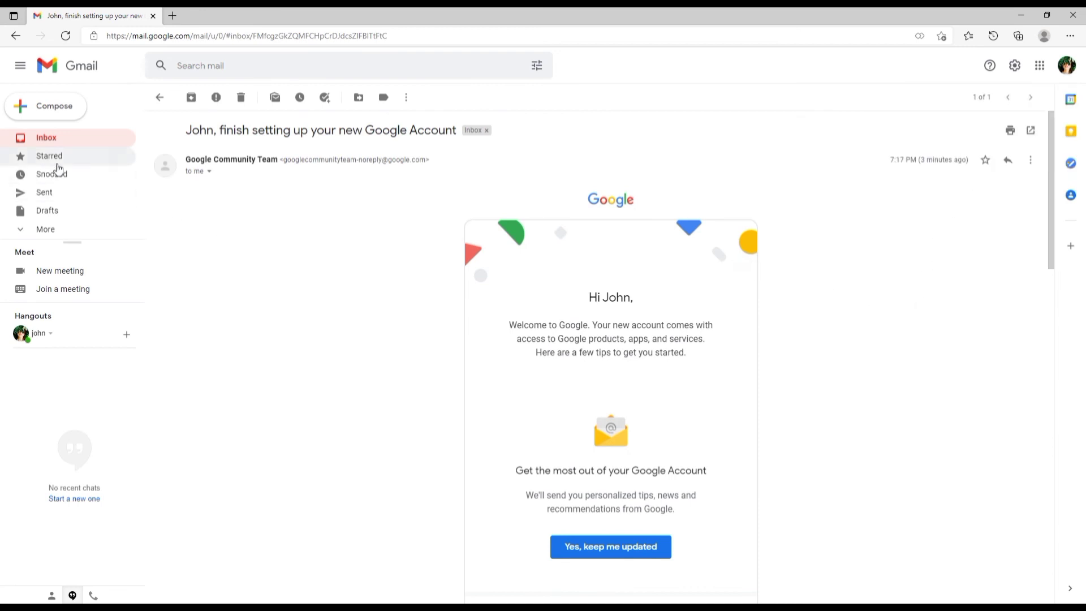
left_click(59, 141)
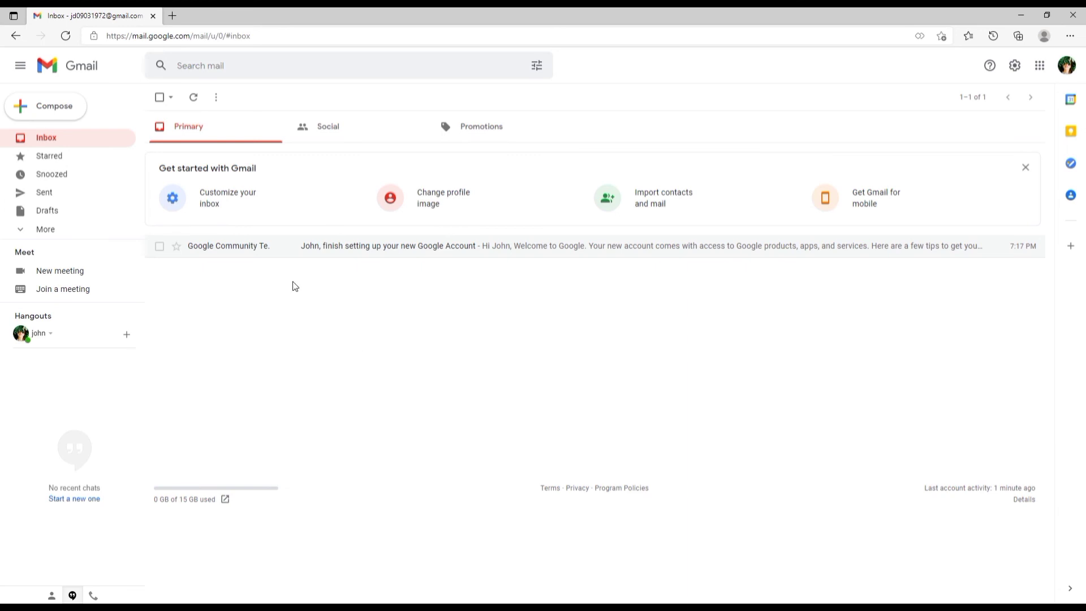
left_click(54, 156)
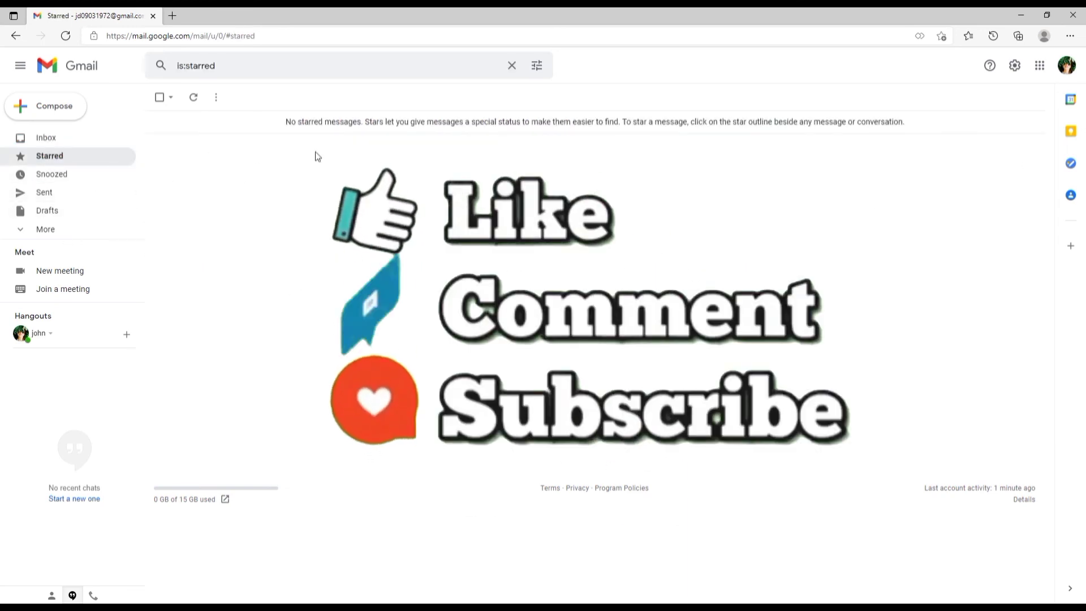
left_click(1066, 66)
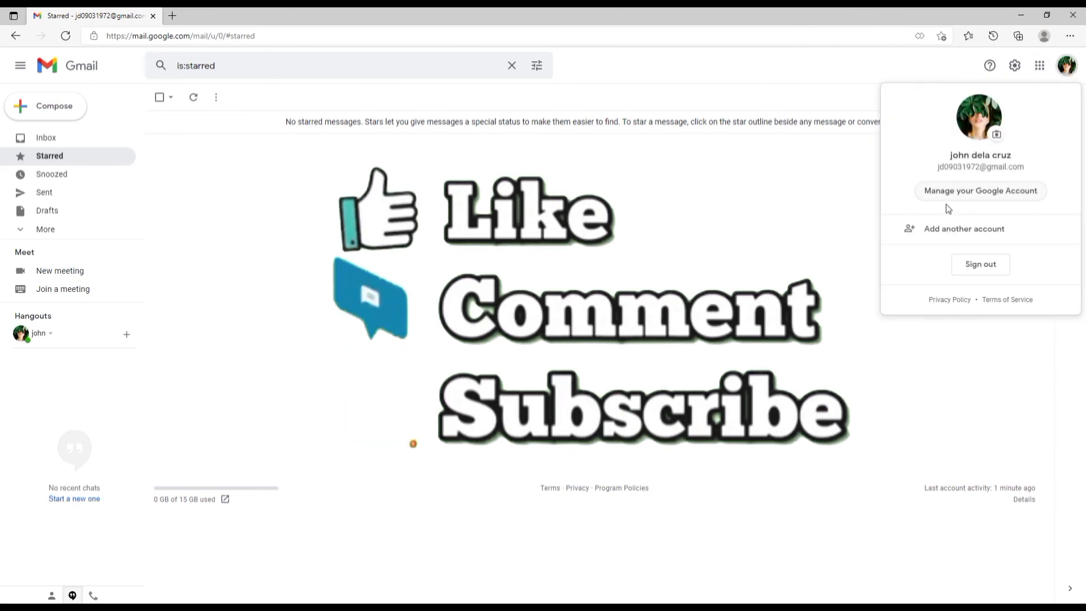
left_click(980, 265)
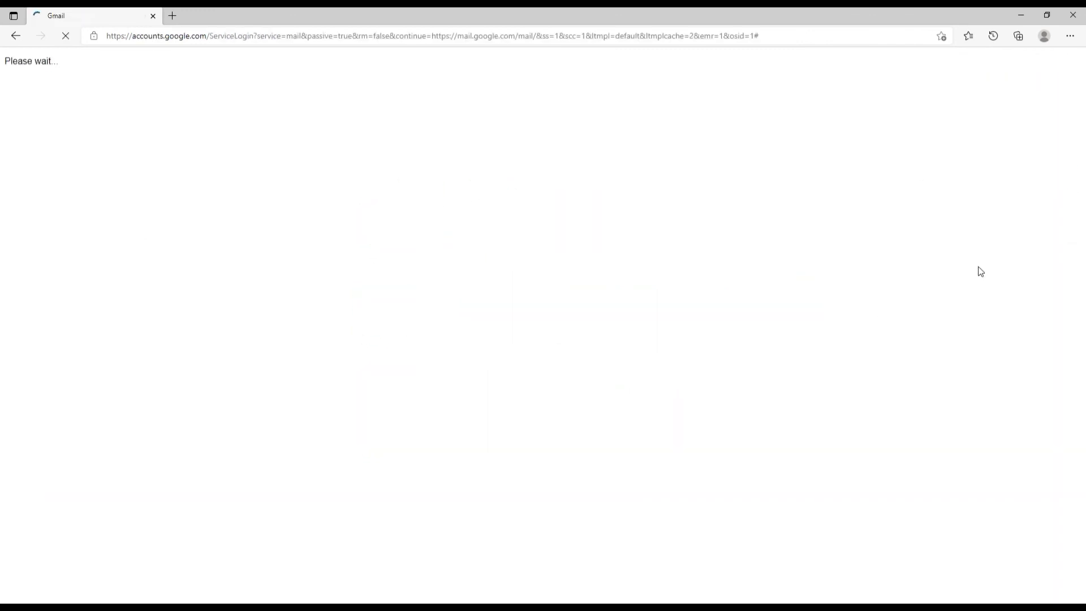